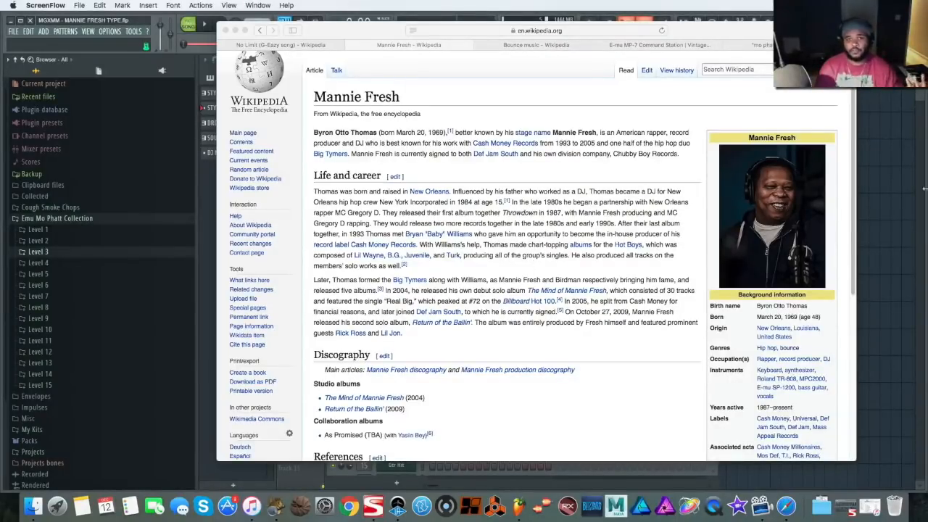
Step: Read through the Wikipedia articles on Bounce music, No Limit (G-Eazy song) and Mannie Fresh as background for the beat style
{"action": "left_click", "coordinate": [536, 44]}
{"action": "scroll", "coordinate": [561, 202], "scroll_direction": "down", "scroll_amount": 2}
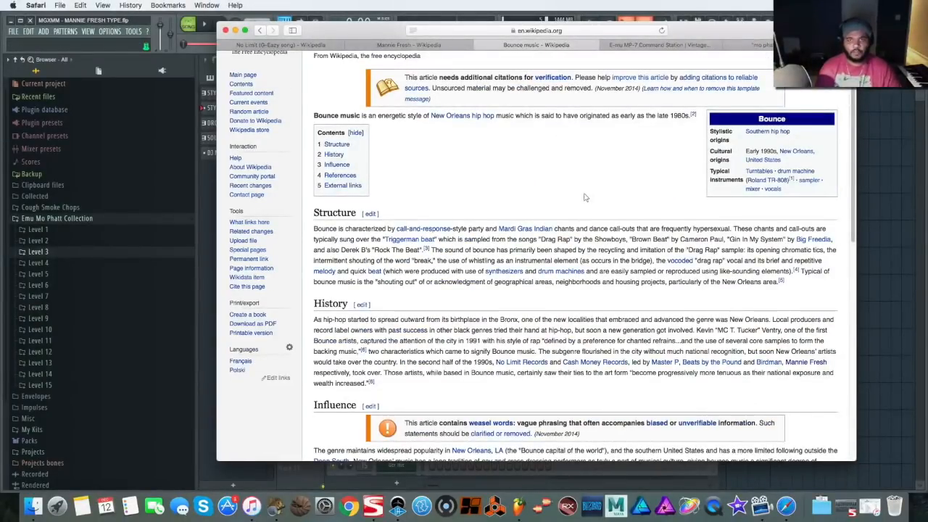
{"action": "scroll", "coordinate": [586, 198], "scroll_direction": "down", "scroll_amount": 1}
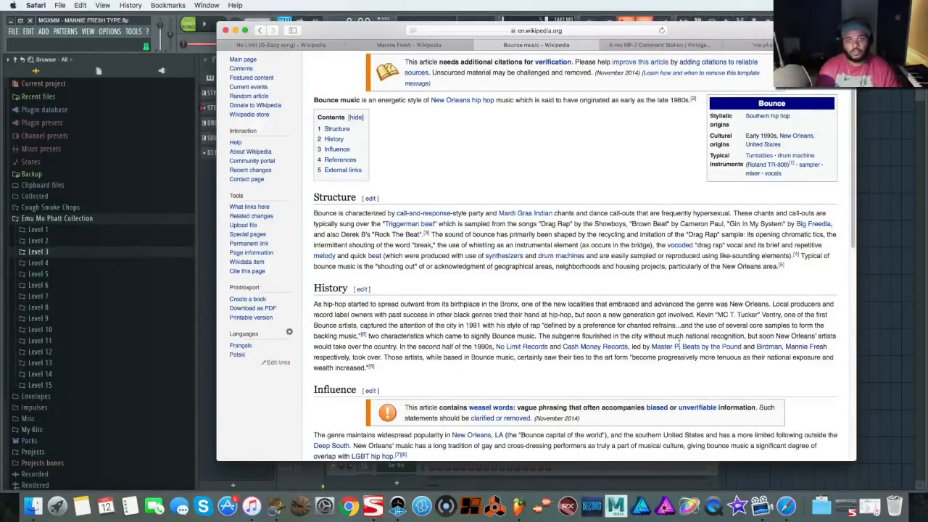
{"action": "left_click", "coordinate": [290, 45]}
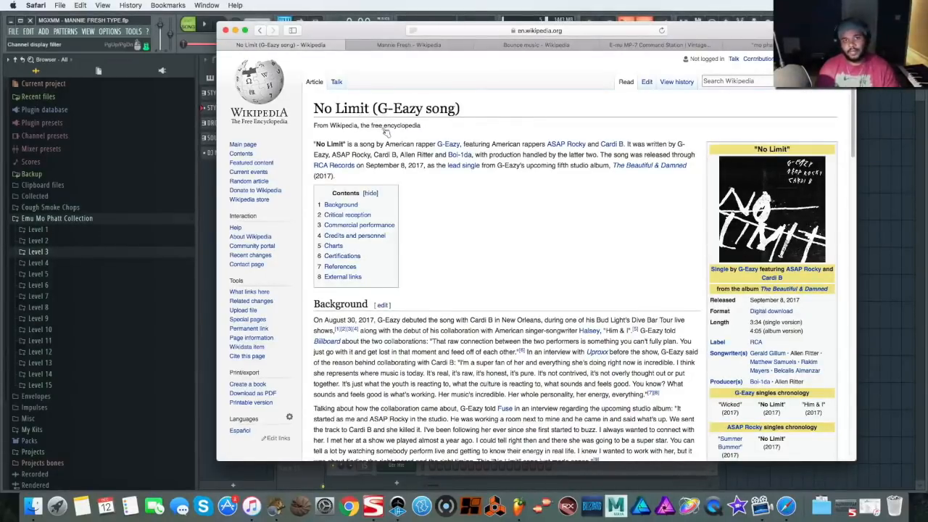
{"action": "scroll", "coordinate": [464, 131], "scroll_direction": "down", "scroll_amount": 1}
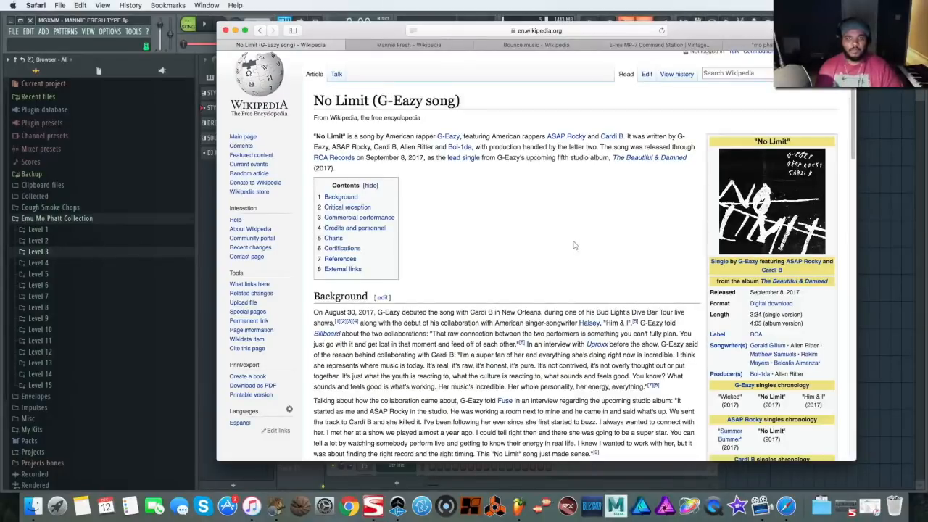
{"action": "left_click", "coordinate": [433, 46]}
{"action": "scroll", "coordinate": [584, 195], "scroll_direction": "down", "scroll_amount": 1}
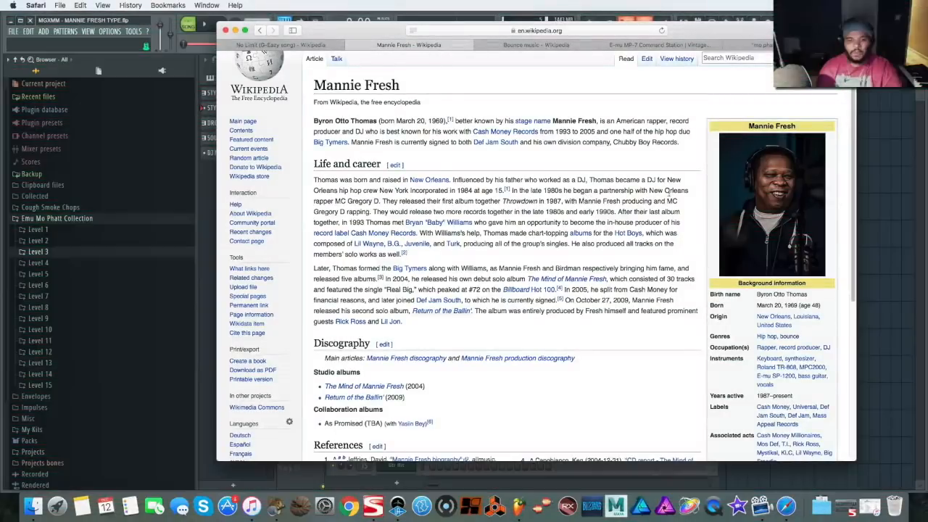
{"action": "scroll", "coordinate": [669, 194], "scroll_direction": "down", "scroll_amount": 2}
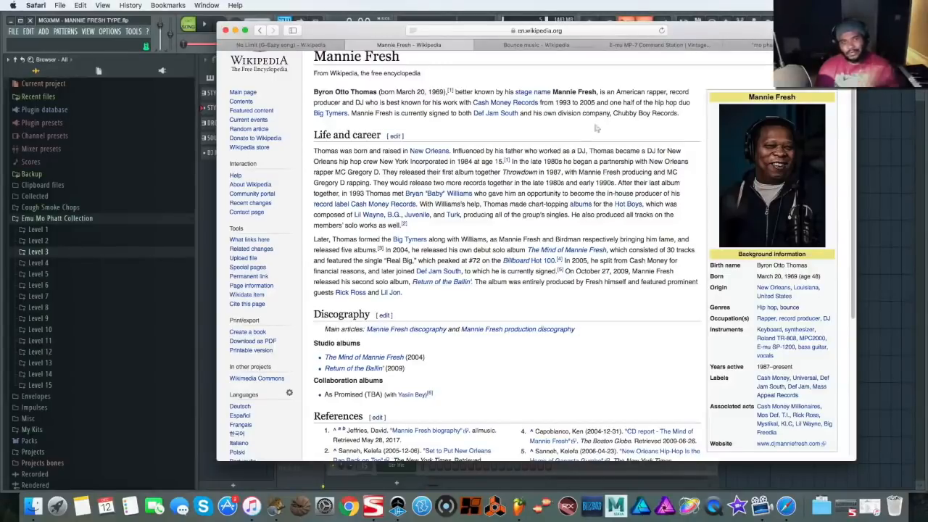
Step: Examine the E-mu MP-7 Command Station page and the Mo Phatt sound module listings on Reverb
{"action": "left_click", "coordinate": [646, 47]}
{"action": "scroll", "coordinate": [491, 238], "scroll_direction": "up", "scroll_amount": 10}
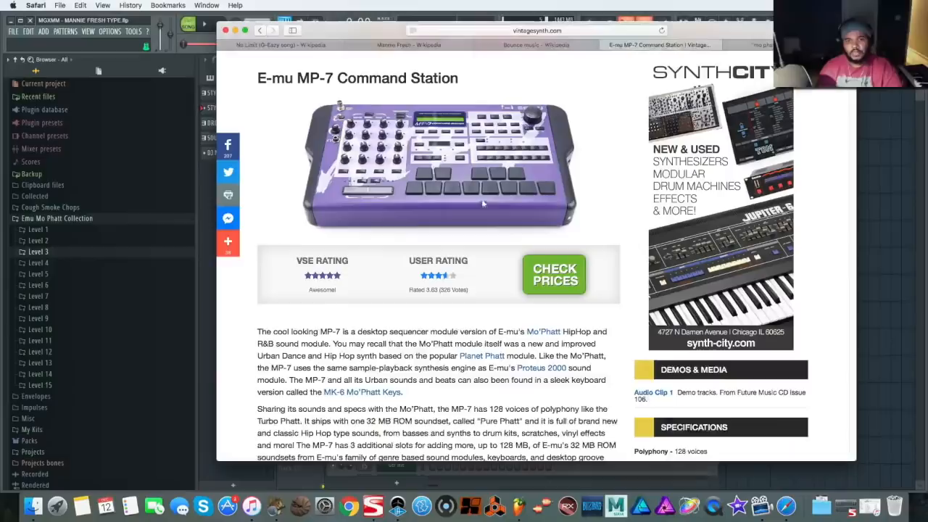
{"action": "left_click", "coordinate": [757, 46]}
{"action": "scroll", "coordinate": [502, 243], "scroll_direction": "up", "scroll_amount": 4}
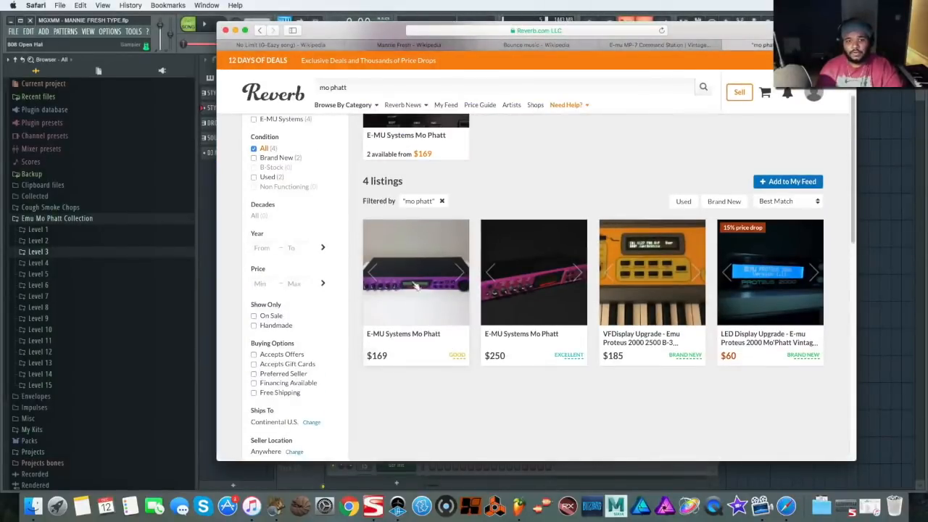
{"action": "scroll", "coordinate": [502, 243], "scroll_direction": "down", "scroll_amount": 1}
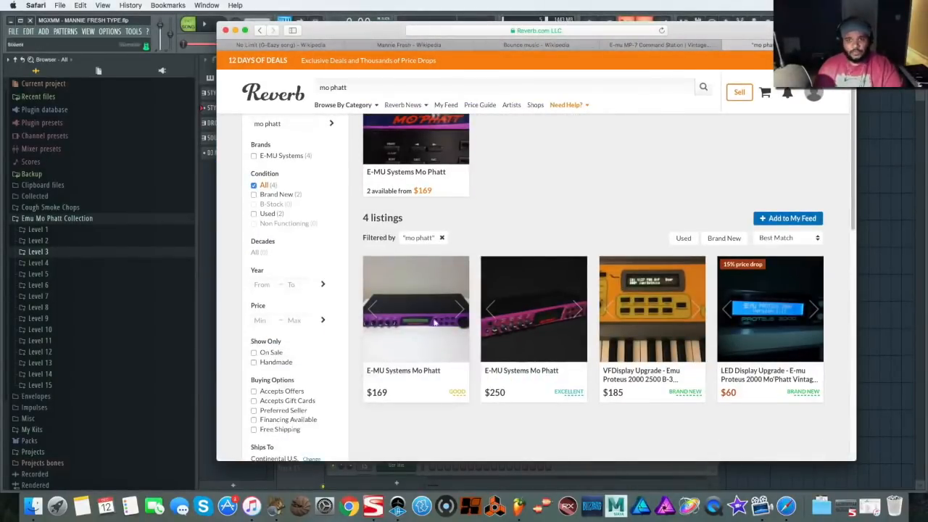
{"action": "scroll", "coordinate": [431, 304], "scroll_direction": "down", "scroll_amount": 1}
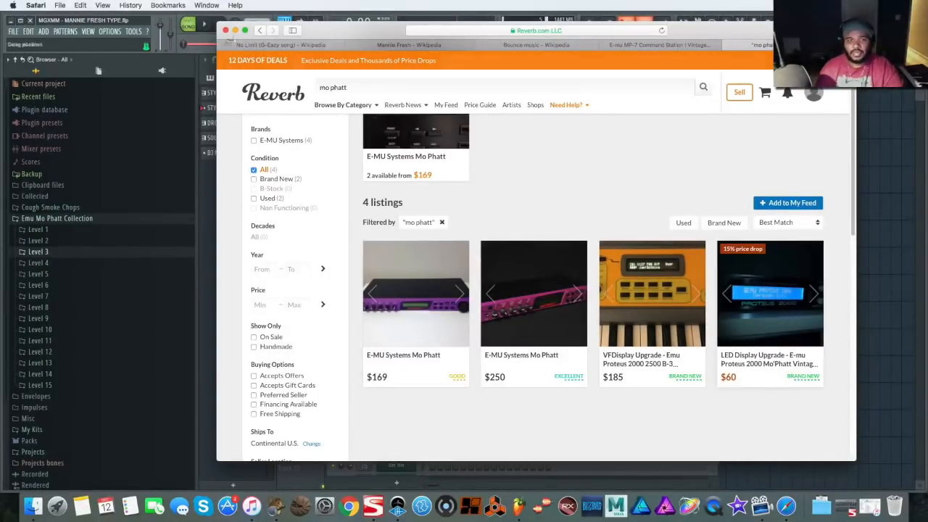
Step: Switch to FL Studio and expand the Level 3 folder of the Emu Mo Phatt Collection to look through its drum samples
{"action": "key", "text": "super+m"}
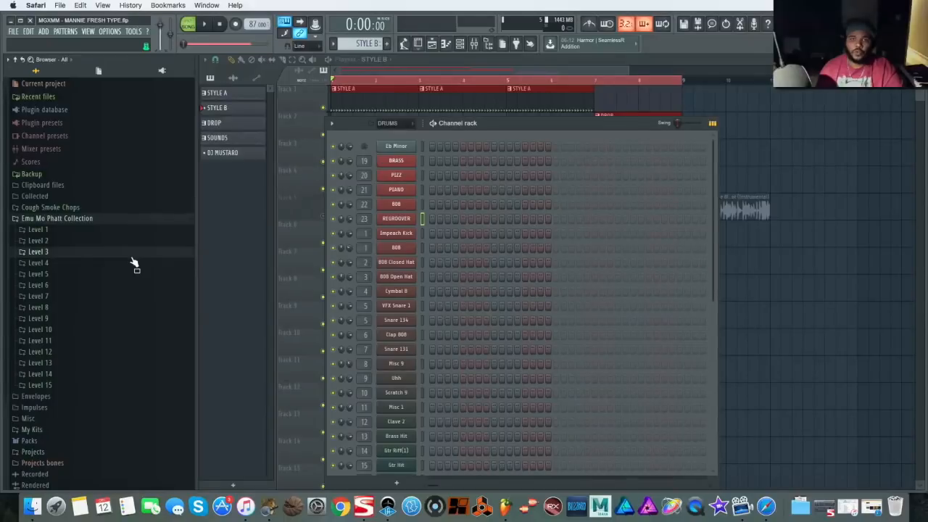
{"action": "left_click", "coordinate": [79, 254]}
{"action": "scroll", "coordinate": [108, 279], "scroll_direction": "down", "scroll_amount": 15}
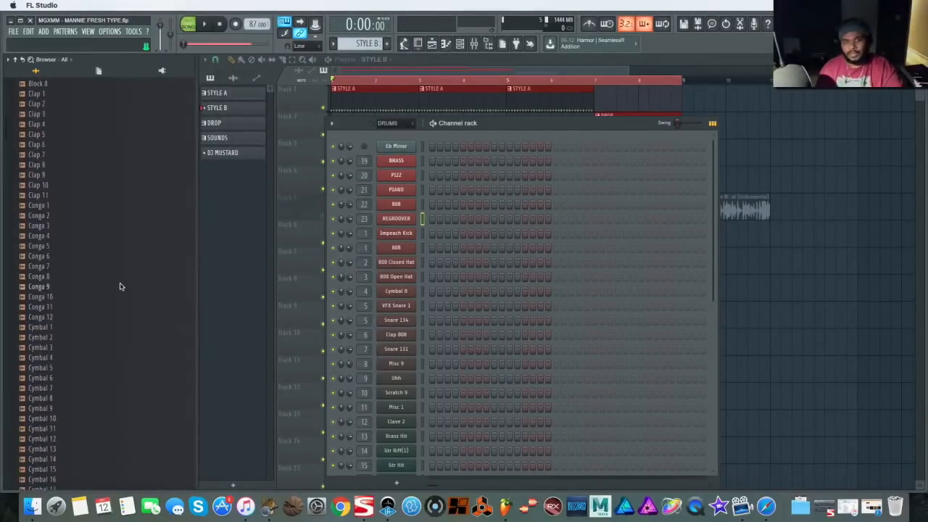
{"action": "scroll", "coordinate": [120, 286], "scroll_direction": "down", "scroll_amount": 20}
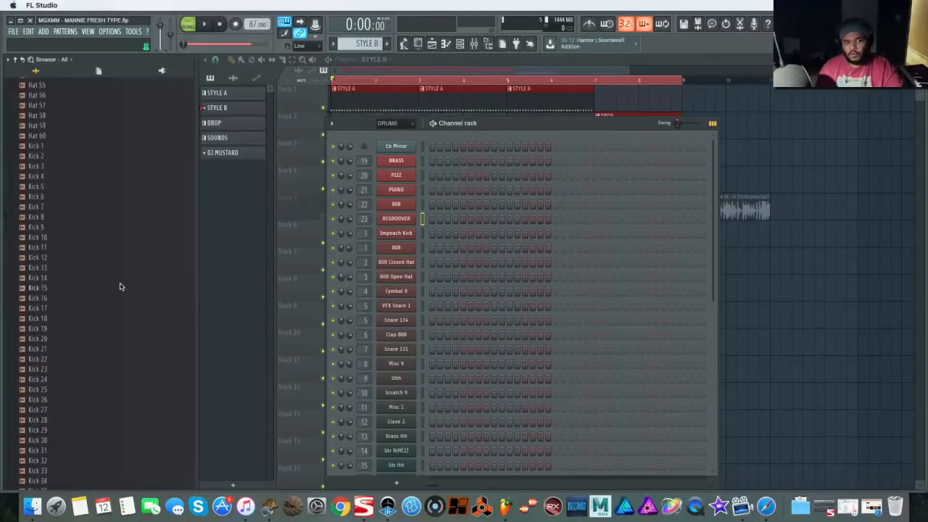
{"action": "scroll", "coordinate": [120, 286], "scroll_direction": "down", "scroll_amount": 20}
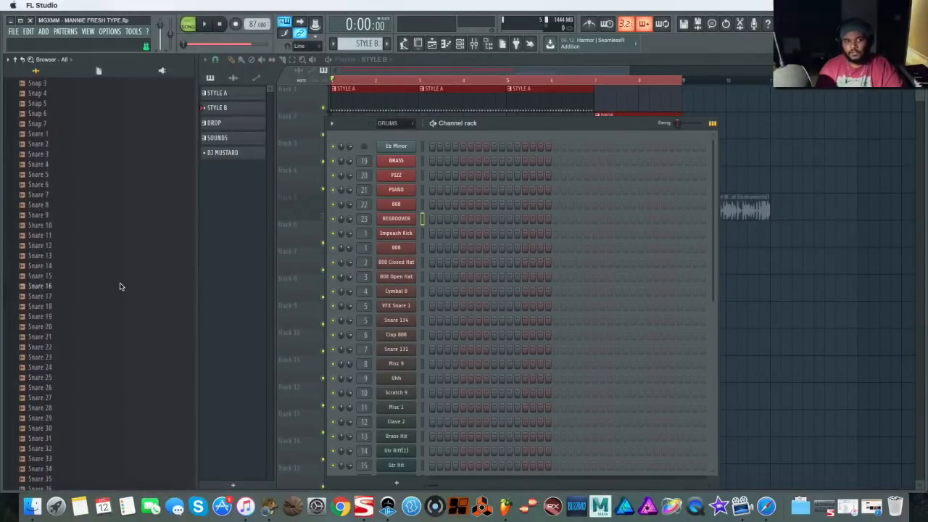
{"action": "scroll", "coordinate": [121, 286], "scroll_direction": "down", "scroll_amount": 20}
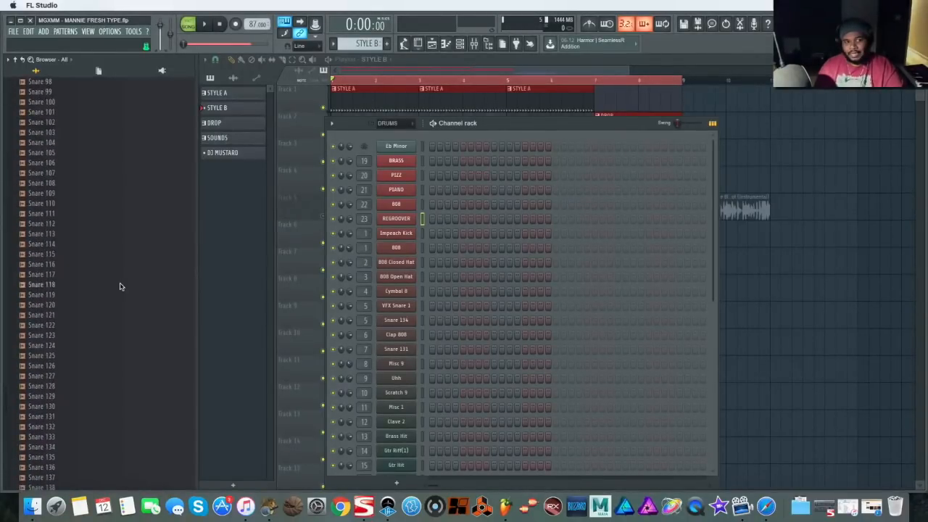
{"action": "scroll", "coordinate": [120, 286], "scroll_direction": "down", "scroll_amount": 20}
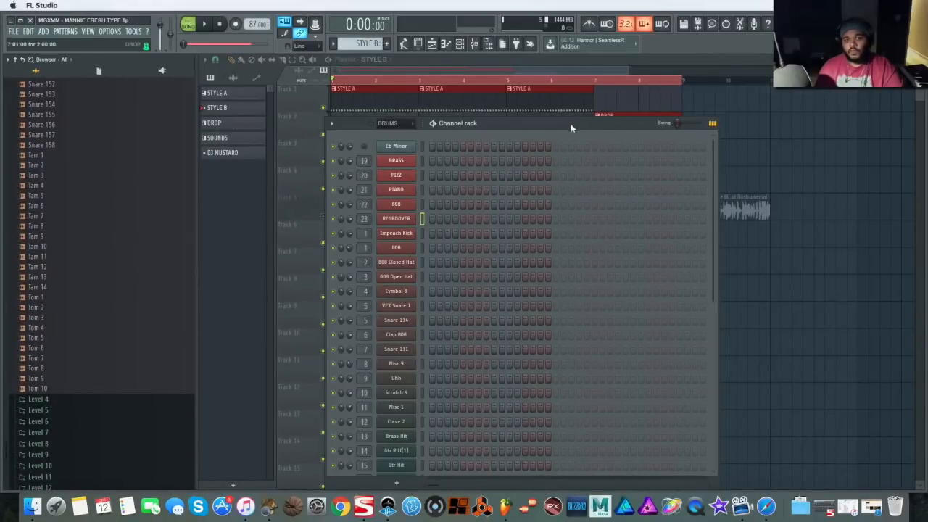
Step: Enlarge the channel rack and audition the Snare 102 and Snare 83 samples
{"action": "left_click_drag", "start_coordinate": [571, 123], "coordinate": [588, 76]}
{"action": "left_click_drag", "start_coordinate": [732, 435], "coordinate": [761, 484]}
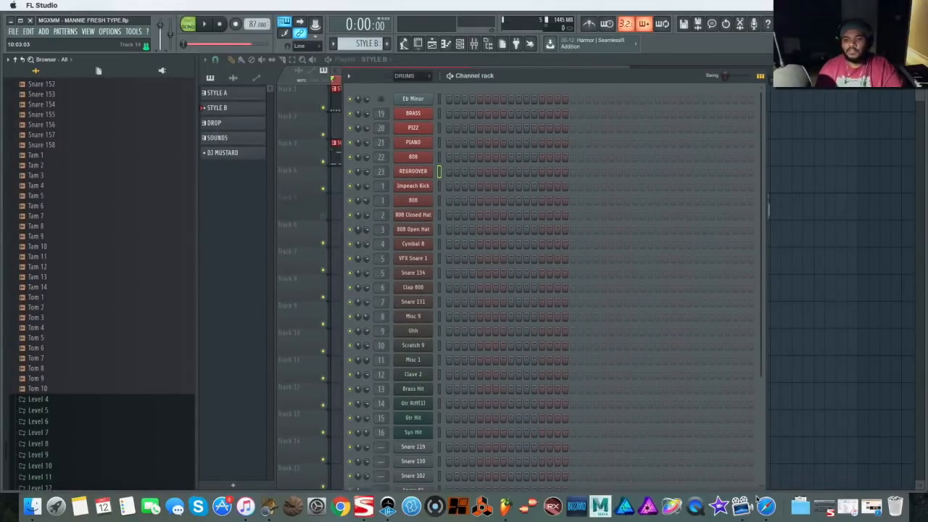
{"action": "scroll", "coordinate": [543, 313], "scroll_direction": "down", "scroll_amount": 7}
{"action": "left_click", "coordinate": [415, 371]}
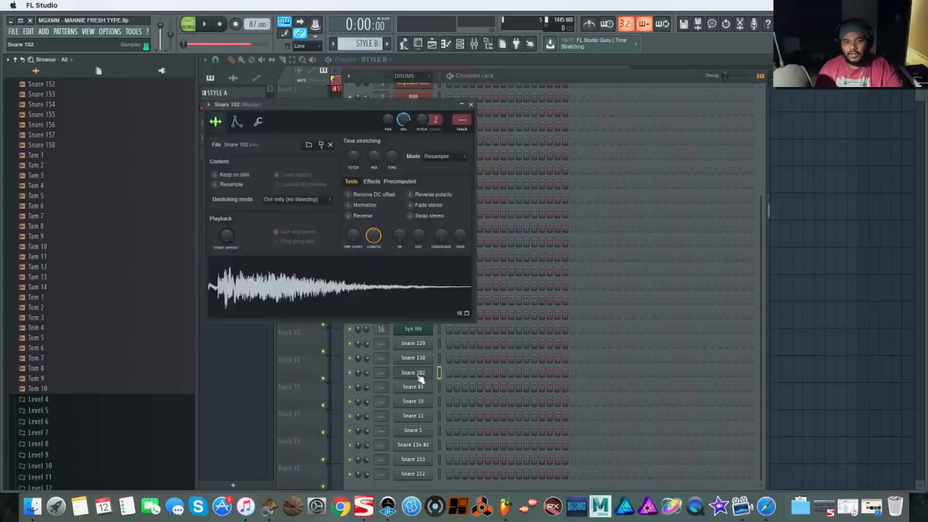
{"action": "left_click", "coordinate": [340, 294]}
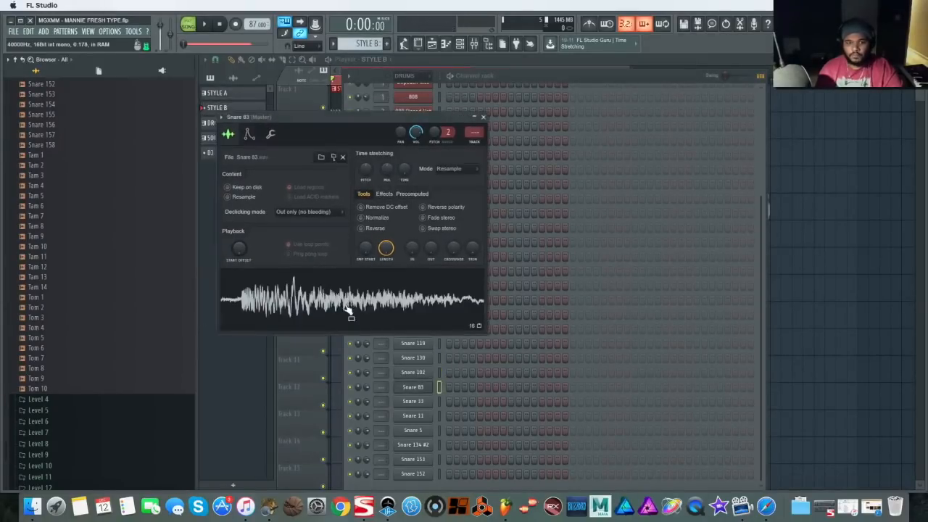
{"action": "left_click", "coordinate": [347, 311]}
{"action": "left_click", "coordinate": [486, 117]}
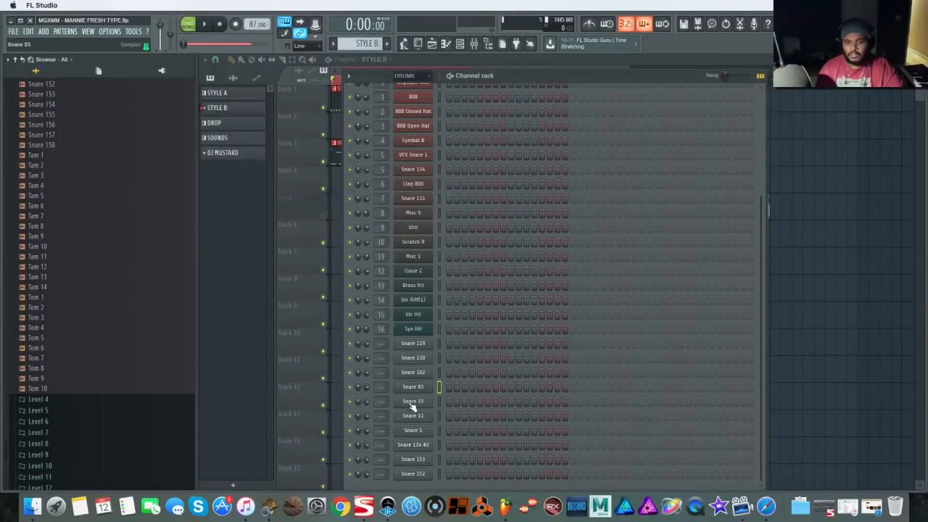
Step: Audition the Snare 33, Snare 11, Snare 5 and Snare 134 #2 channels in the channel rack
{"action": "left_click", "coordinate": [412, 401]}
{"action": "left_click", "coordinate": [413, 400]}
{"action": "left_click", "coordinate": [422, 416]}
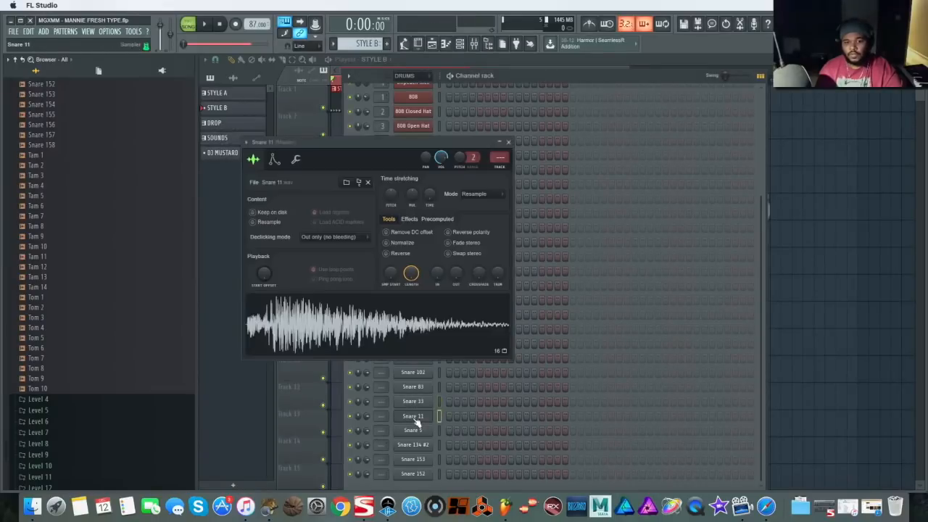
{"action": "left_click", "coordinate": [412, 416]}
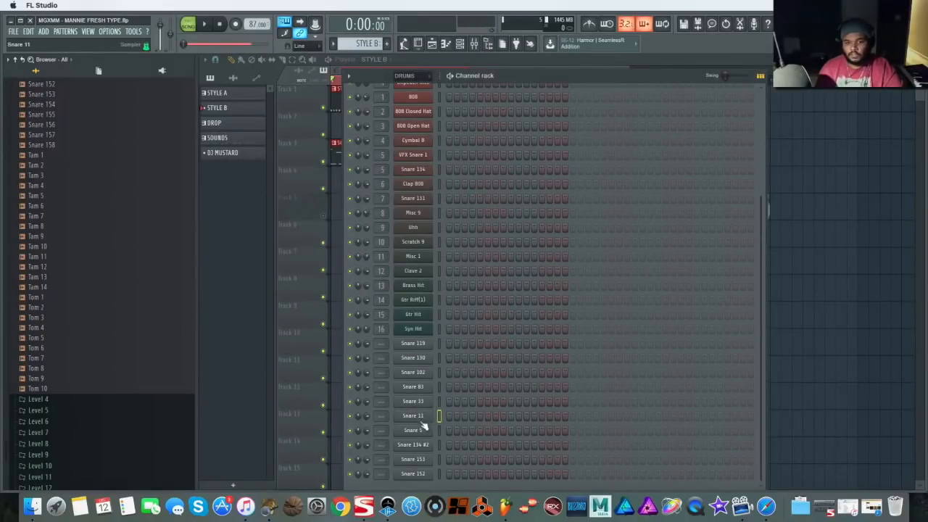
{"action": "left_click", "coordinate": [412, 430]}
{"action": "left_click", "coordinate": [413, 430]}
Step: Audition the Snare 153 and Snare 152 channels and close their sampler windows
{"action": "left_click", "coordinate": [412, 459]}
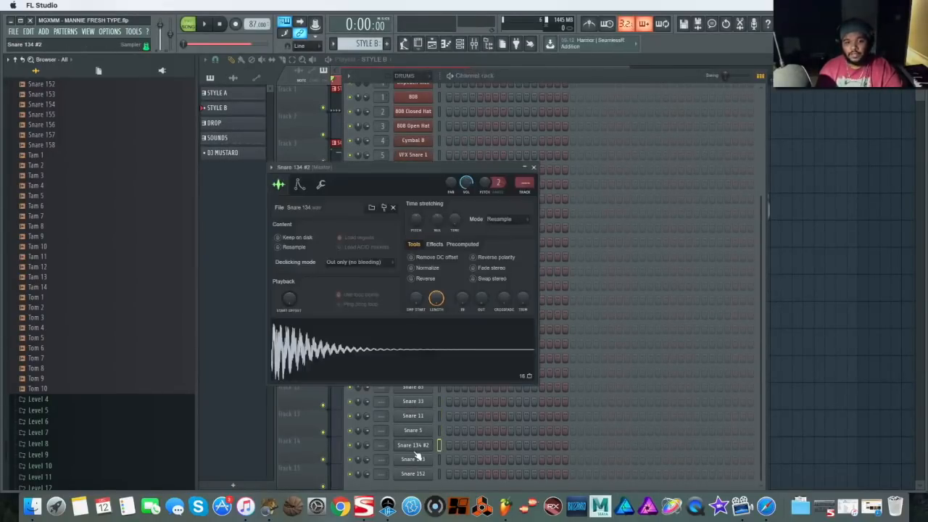
{"action": "left_click", "coordinate": [548, 180]}
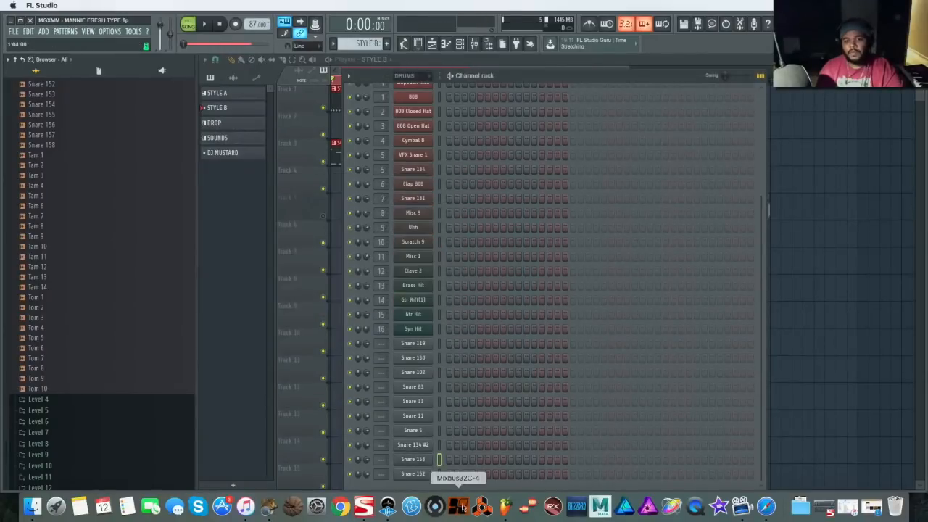
{"action": "left_click", "coordinate": [429, 474]}
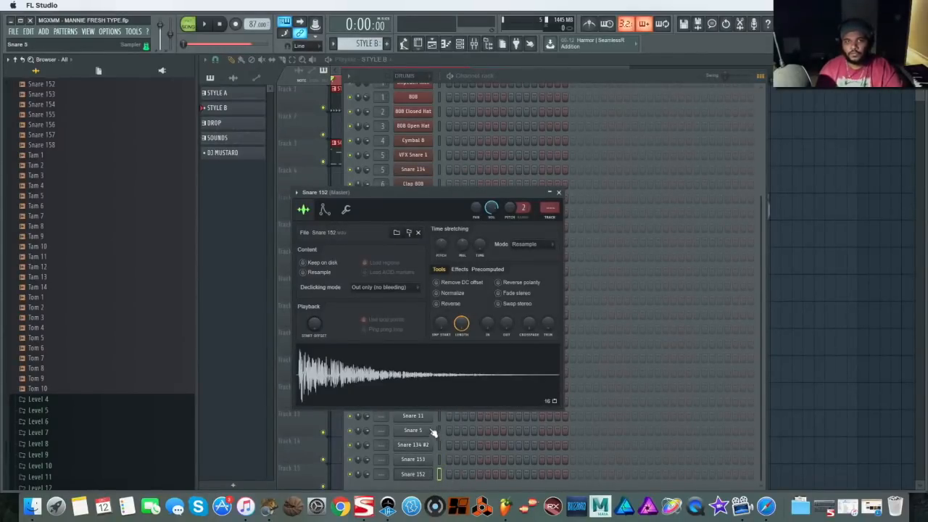
{"action": "left_click", "coordinate": [390, 371]}
{"action": "left_click", "coordinate": [559, 193]}
{"action": "scroll", "coordinate": [439, 375], "scroll_direction": "up", "scroll_amount": 7}
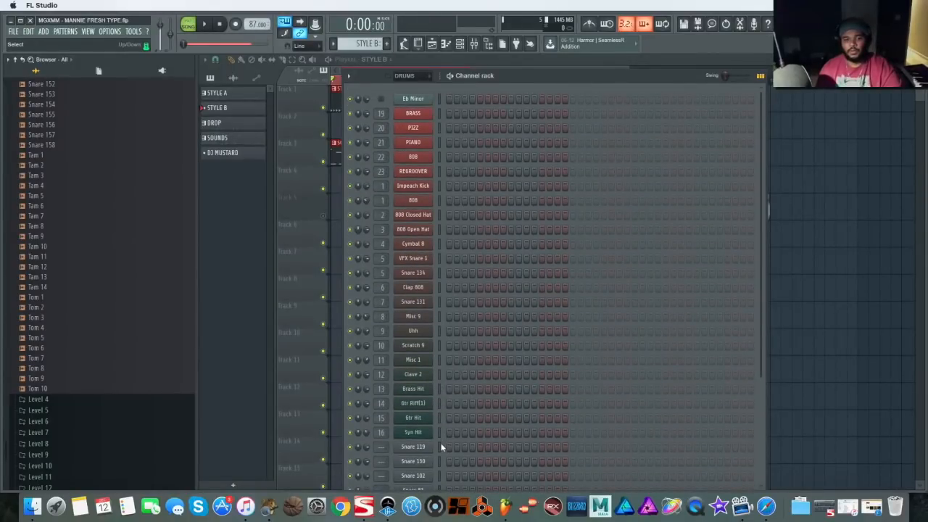
Step: Hide the channel rack, mute the SOUNDS clips on Track 3 and play the drum arrangement in the playlist
{"action": "key", "text": "F6"}
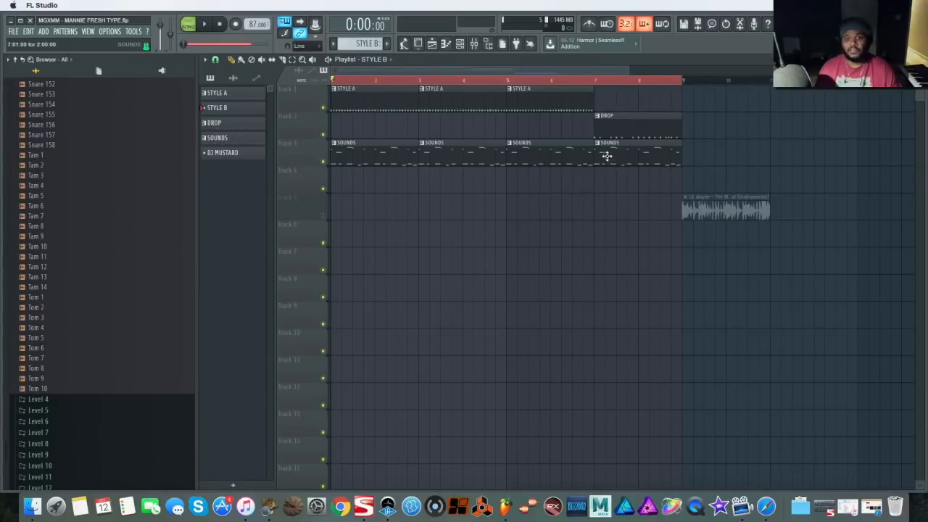
{"action": "left_click", "coordinate": [323, 161]}
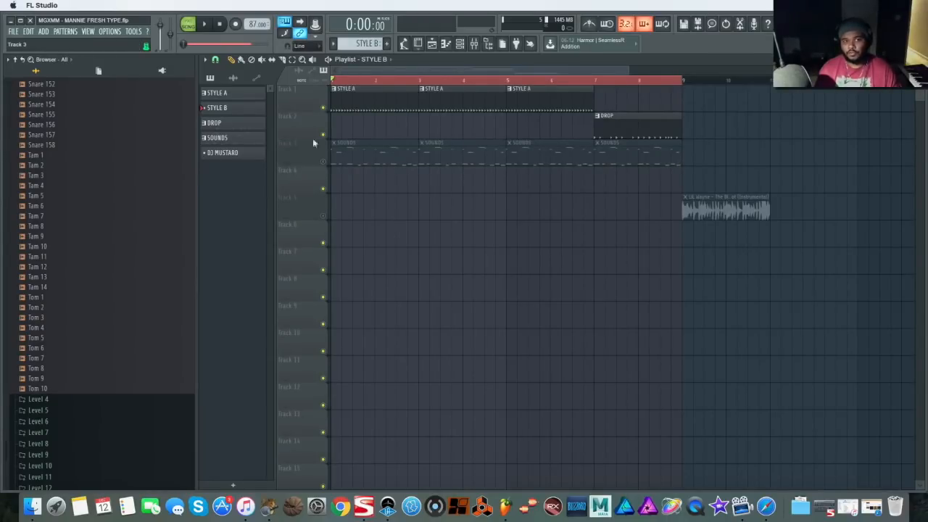
{"action": "left_click", "coordinate": [206, 24]}
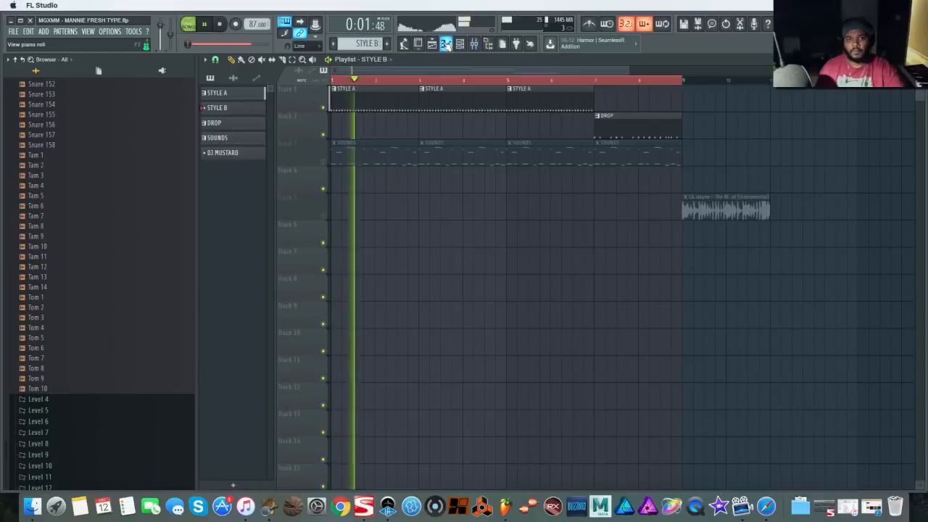
Step: Select the DROP pattern, view its steps in the channel rack beside the playlist, and stop playback
{"action": "left_click", "coordinate": [459, 43]}
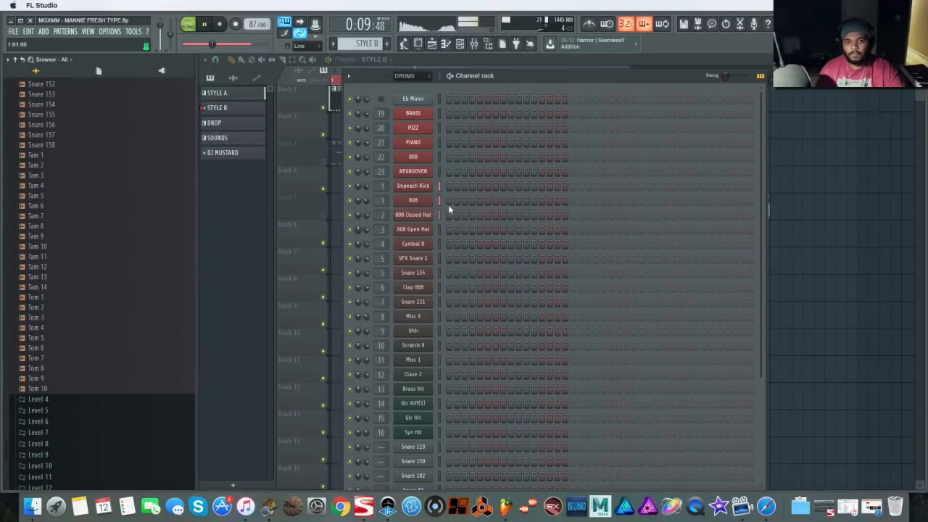
{"action": "left_click_drag", "start_coordinate": [535, 76], "coordinate": [493, 168]}
{"action": "left_click", "coordinate": [244, 121]}
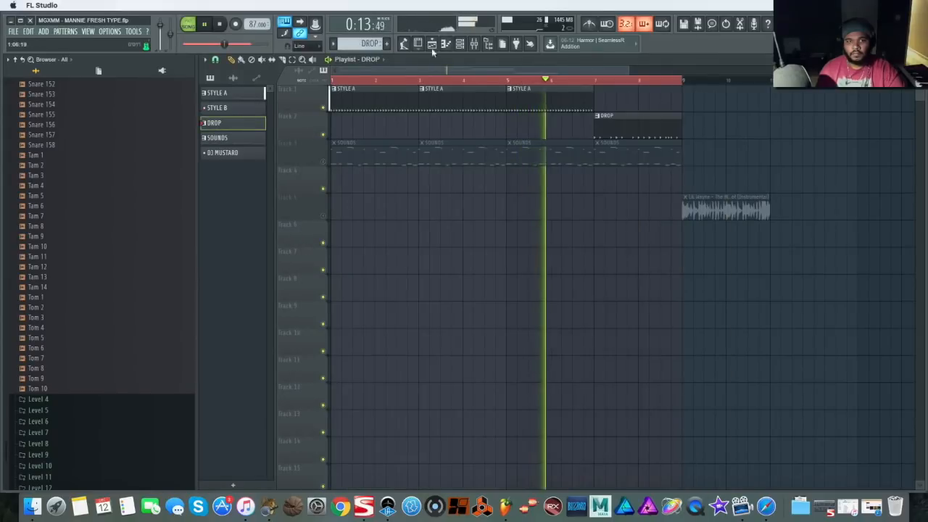
{"action": "left_click", "coordinate": [461, 43]}
{"action": "left_click_drag", "start_coordinate": [522, 166], "coordinate": [560, 131]}
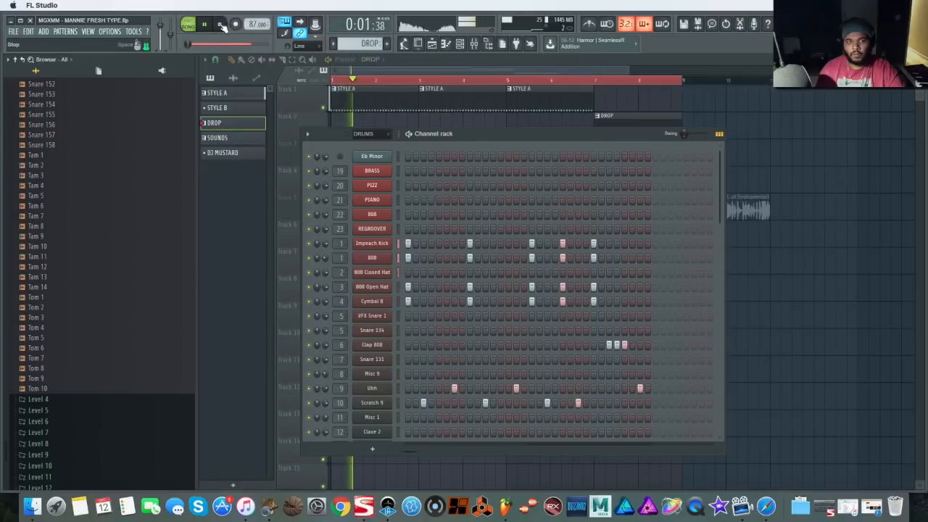
{"action": "key", "text": "space"}
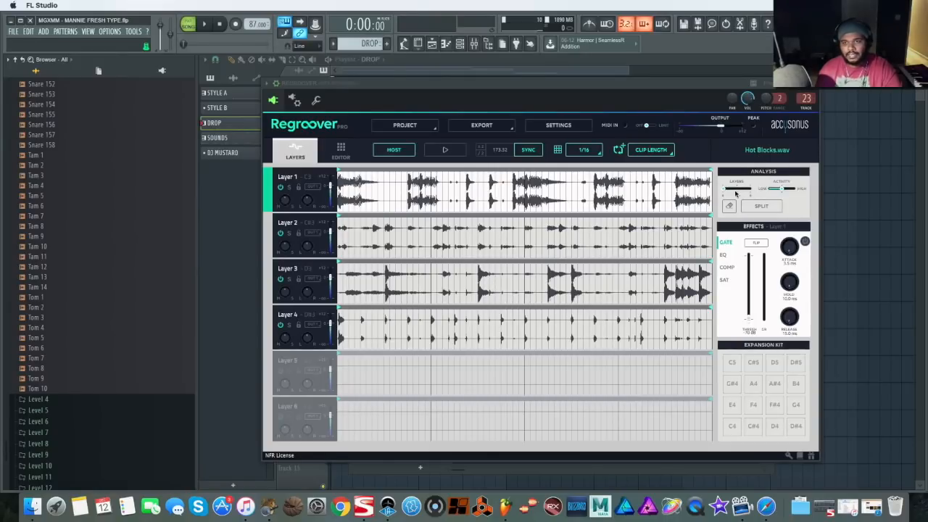
Step: Split Hot Blocks.wav into six layers in Regroover and switch off Layer 5
{"action": "left_click_drag", "start_coordinate": [725, 190], "coordinate": [749, 192]}
{"action": "left_click", "coordinate": [756, 206]}
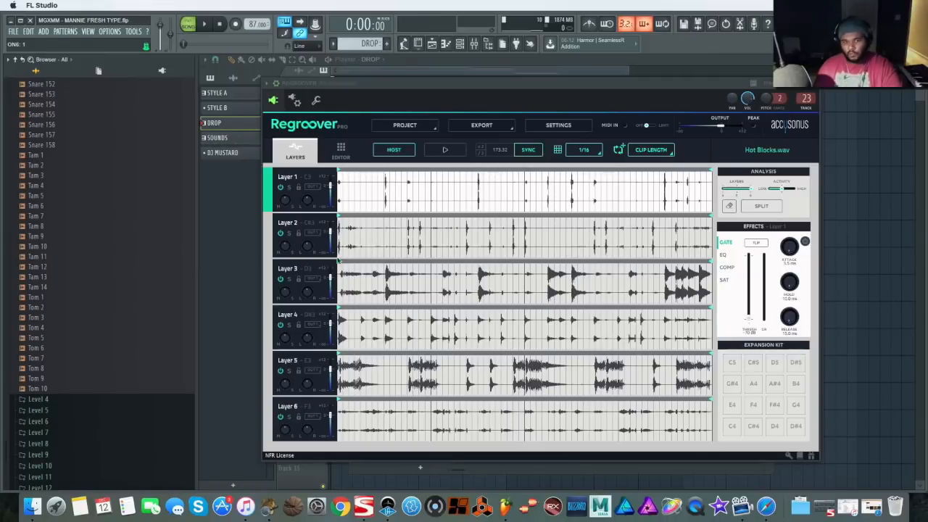
{"action": "left_click", "coordinate": [281, 371]}
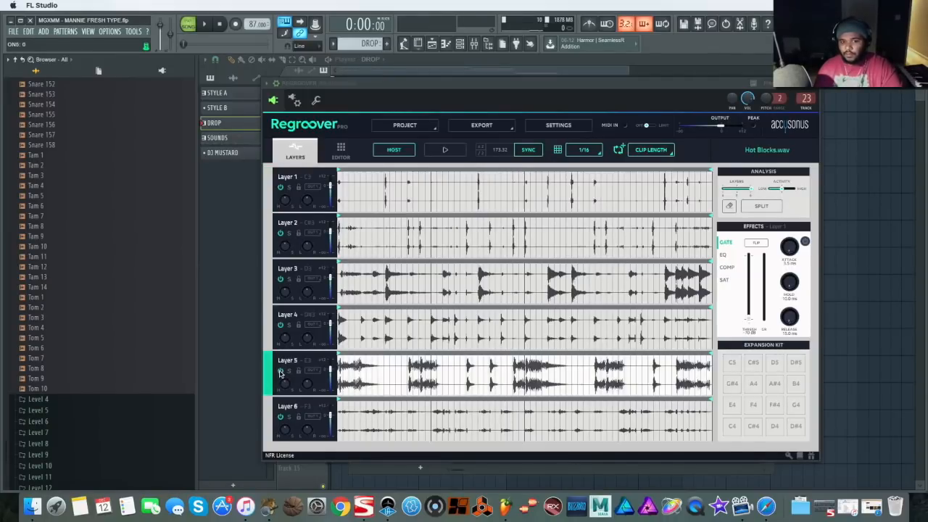
Step: Switch off Layer 6 in Regroover, preview the remaining layers of Hot Blocks.wav and halve the loop's tempo
{"action": "left_click", "coordinate": [280, 416]}
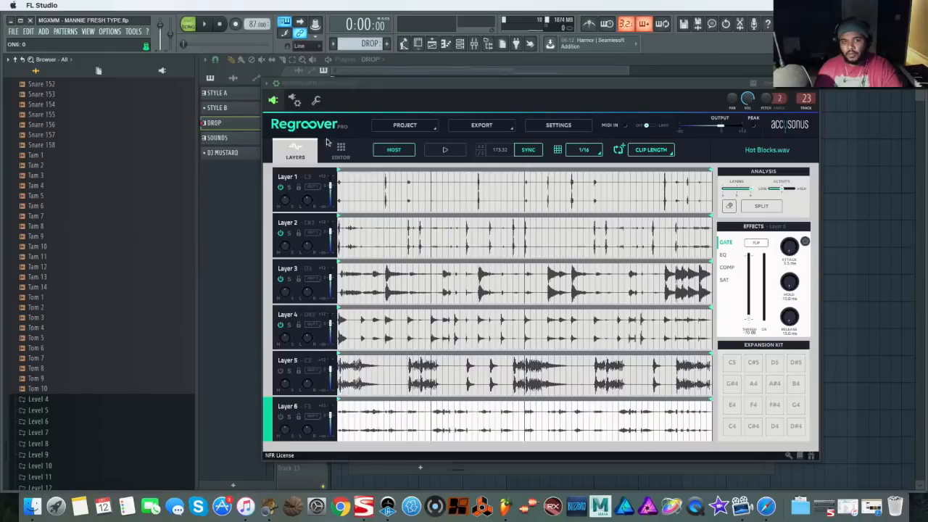
{"action": "left_click", "coordinate": [448, 150]}
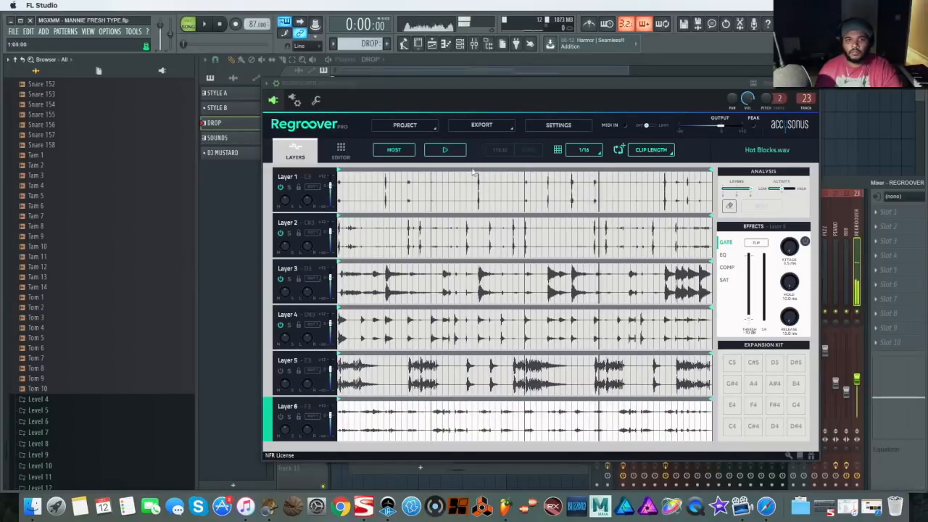
{"action": "left_click", "coordinate": [447, 151]}
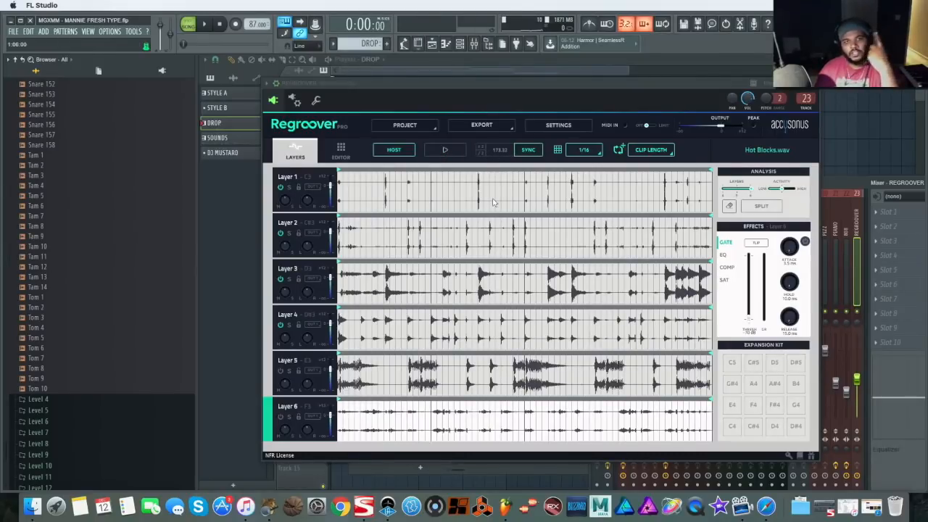
{"action": "left_click", "coordinate": [479, 154]}
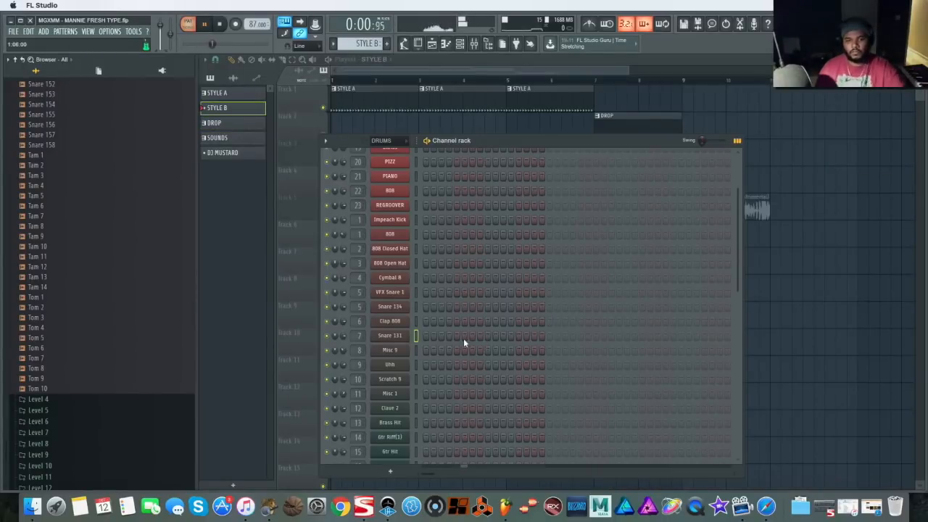
Step: Program Snare 131 in the STYLE B pattern with hits on steps 5, 13, 19, 21 and 29
{"action": "left_click", "coordinate": [457, 335]}
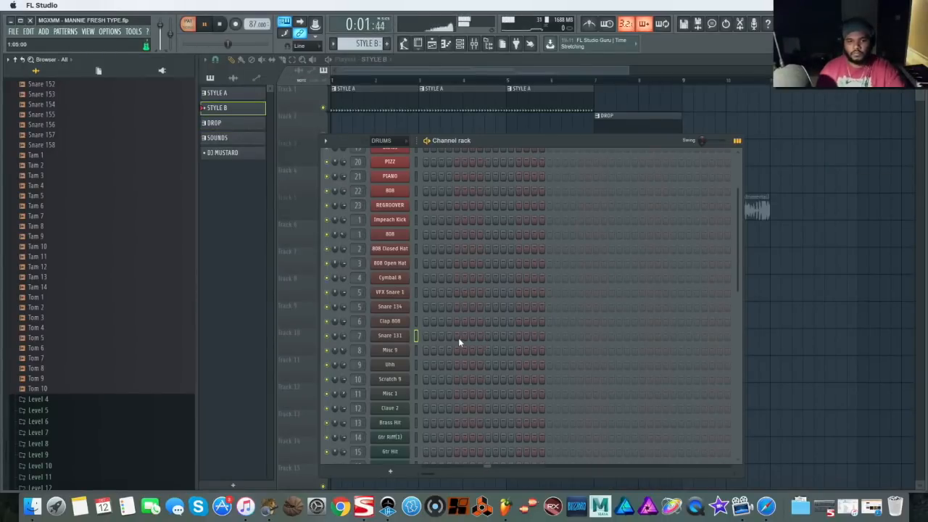
{"action": "left_click", "coordinate": [519, 336]}
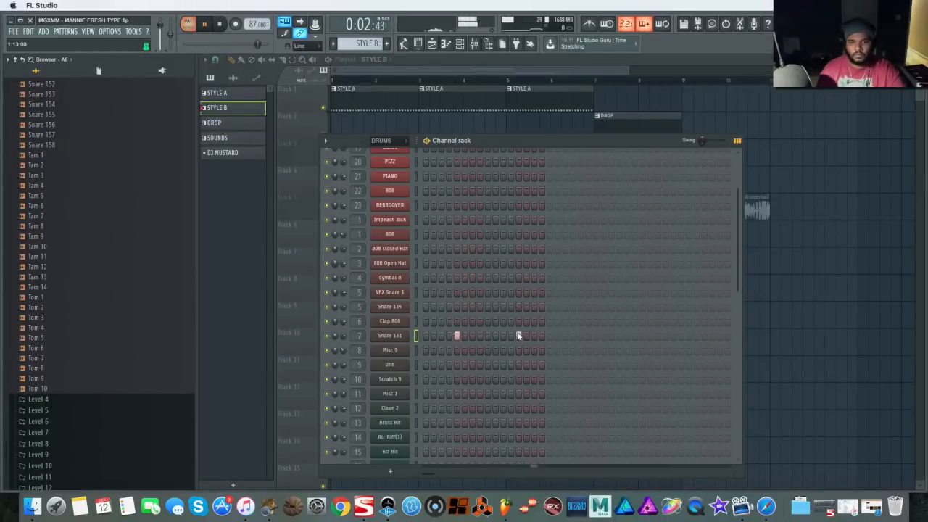
{"action": "left_click", "coordinate": [580, 336]}
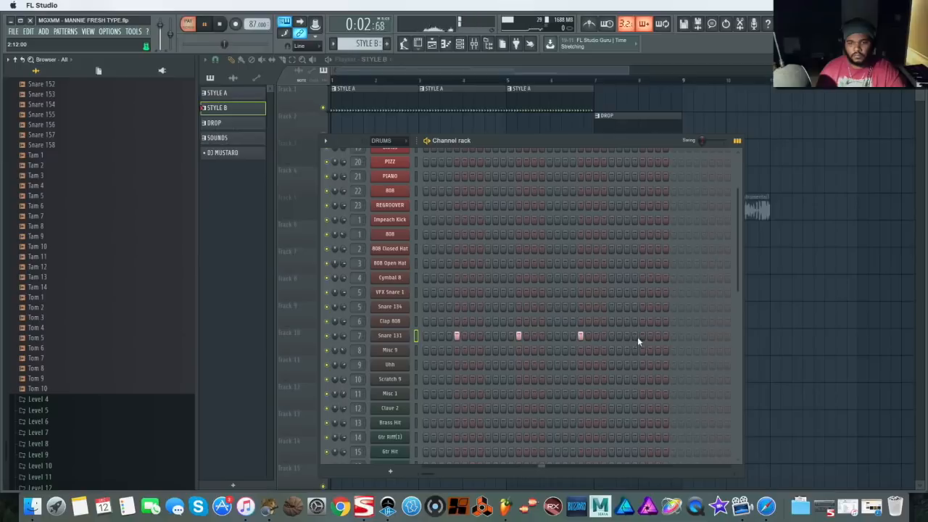
{"action": "left_click", "coordinate": [641, 335]}
{"action": "left_click", "coordinate": [564, 336]}
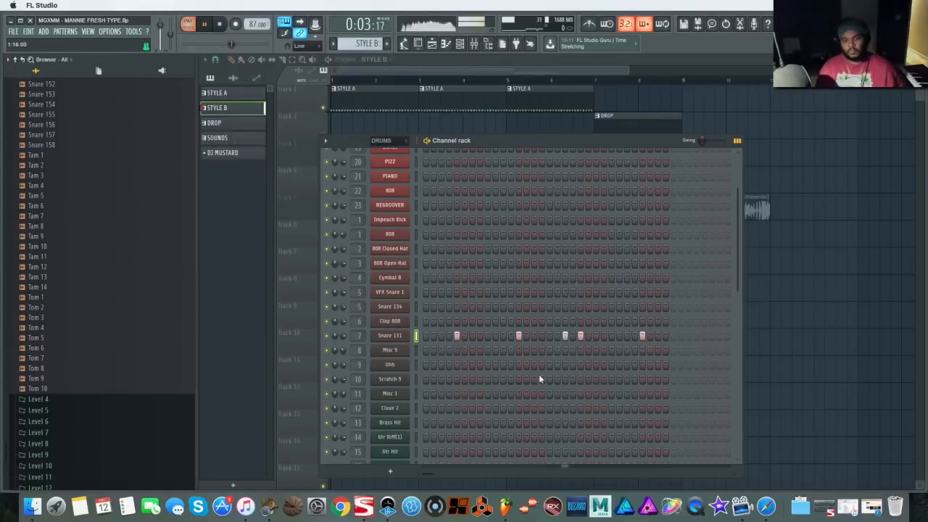
Step: In Snare 131's piano roll, add four short notes after bar 2's last hit: three back to back and one after a gap
{"action": "right_click", "coordinate": [400, 338]}
{"action": "left_click", "coordinate": [426, 335]}
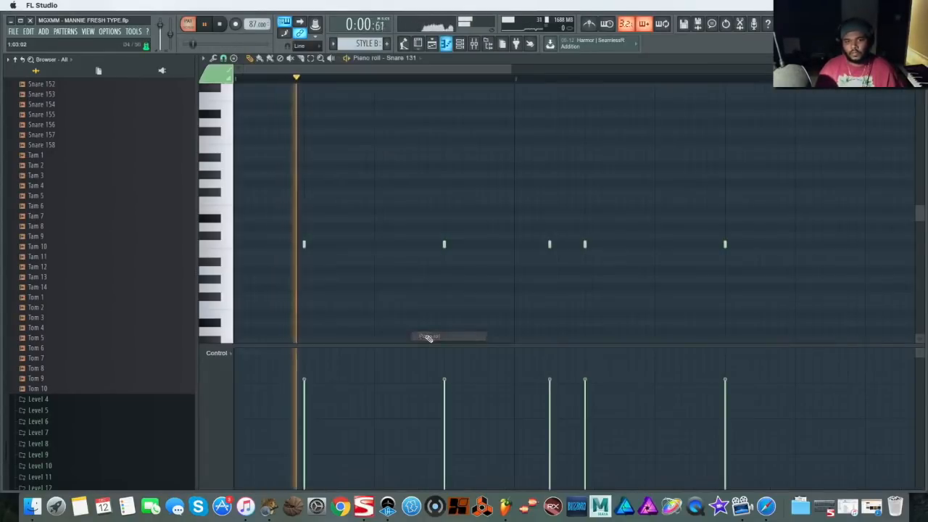
{"action": "left_click", "coordinate": [745, 245]}
{"action": "left_click", "coordinate": [754, 245]}
{"action": "left_click", "coordinate": [763, 245]}
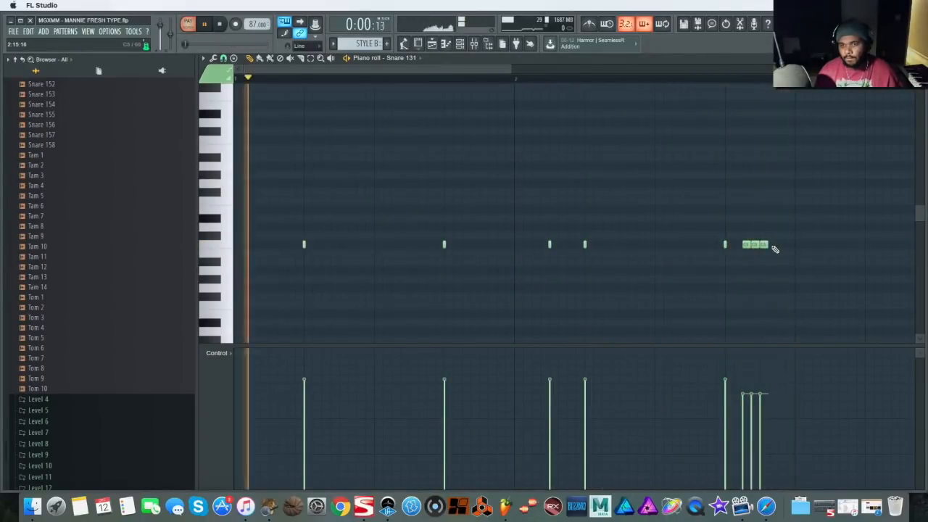
{"action": "left_click", "coordinate": [781, 247]}
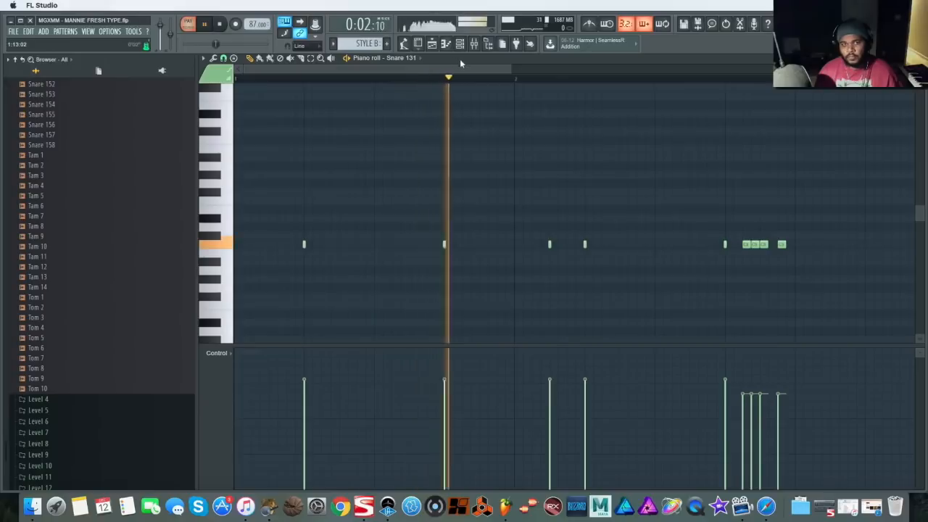
Step: Stop playback, raise the velocities of the four added snare notes by uneven amounts and close the piano roll
{"action": "left_click_drag", "start_coordinate": [481, 67], "coordinate": [557, 71]}
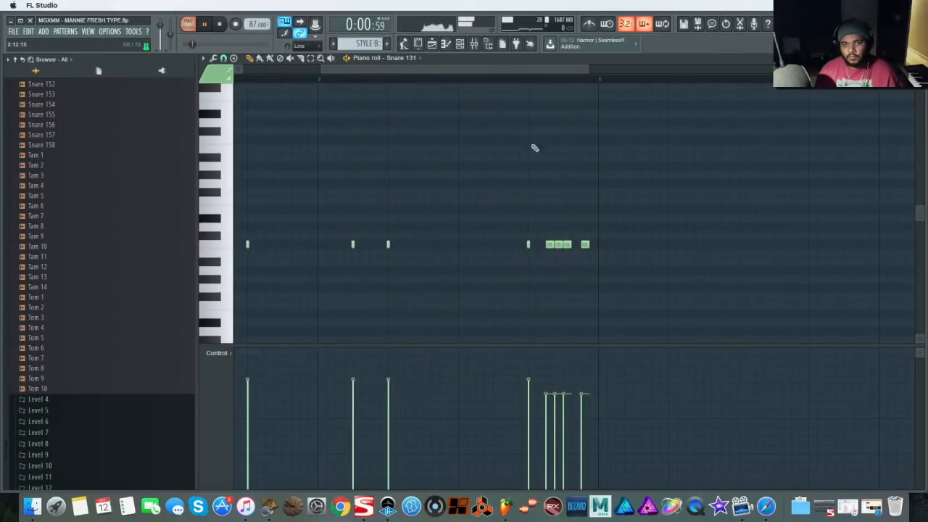
{"action": "key", "text": "space"}
{"action": "mouse_move", "coordinate": [552, 388]}
{"action": "left_mouse_down"}
{"action": "mouse_move", "coordinate": [567, 394]}
{"action": "mouse_move", "coordinate": [585, 383]}
{"action": "left_mouse_up"}
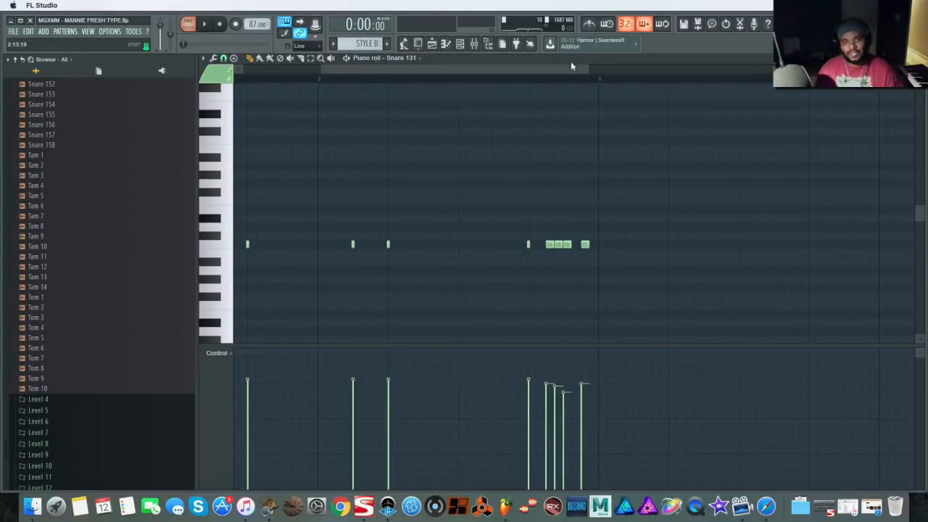
{"action": "left_click_drag", "start_coordinate": [570, 70], "coordinate": [377, 82]}
{"action": "left_click", "coordinate": [919, 59]}
{"action": "scroll", "coordinate": [421, 213], "scroll_direction": "up", "scroll_amount": 2}
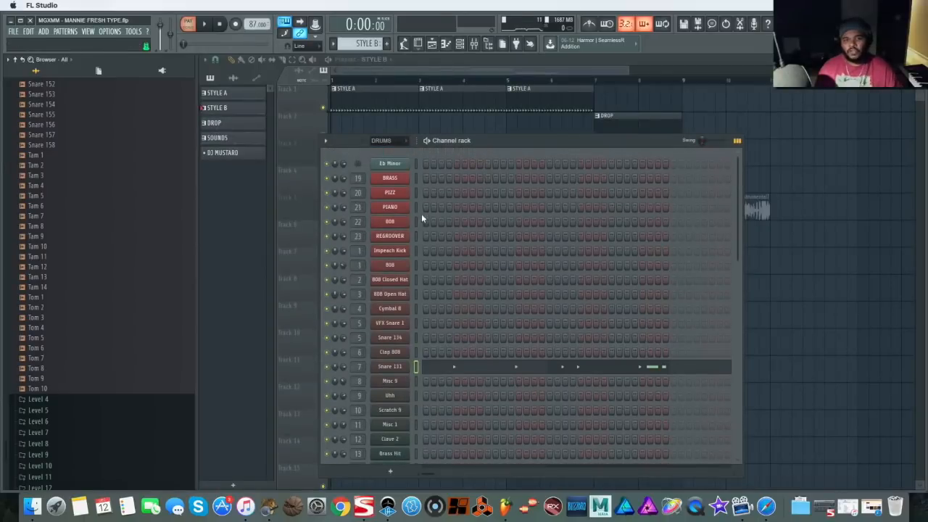
Step: Open the REGROOVER channel, switch on Layer 3 of Hot Blocks.wav and close the plugin window
{"action": "left_click", "coordinate": [390, 237]}
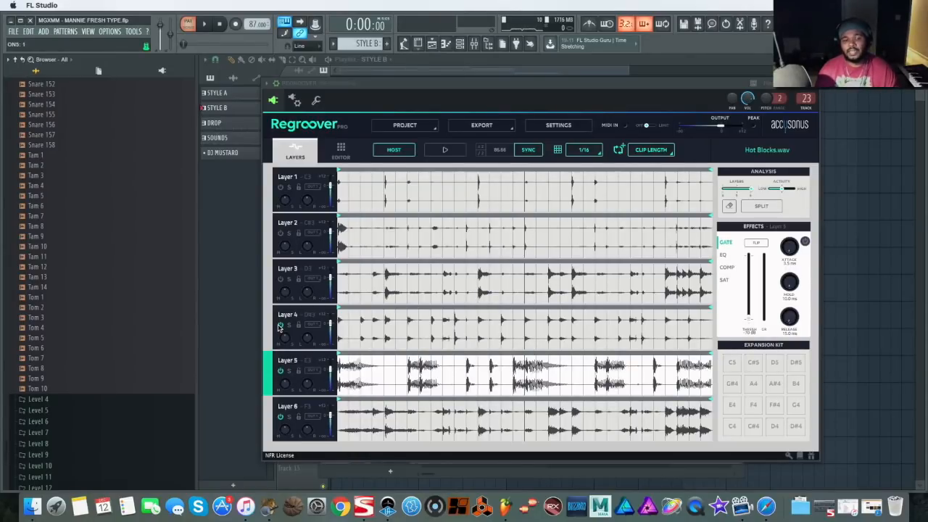
{"action": "left_click", "coordinate": [282, 280]}
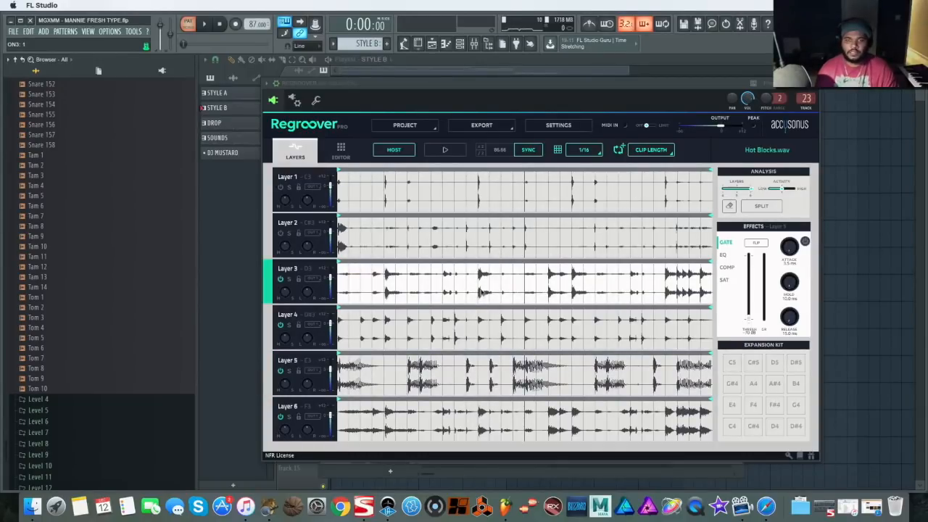
{"action": "left_click", "coordinate": [653, 216]}
{"action": "mouse_move", "coordinate": [654, 216]}
{"action": "left_mouse_down"}
{"action": "mouse_move", "coordinate": [488, 221]}
{"action": "mouse_move", "coordinate": [523, 219]}
{"action": "left_mouse_up"}
{"action": "left_click", "coordinate": [818, 88]}
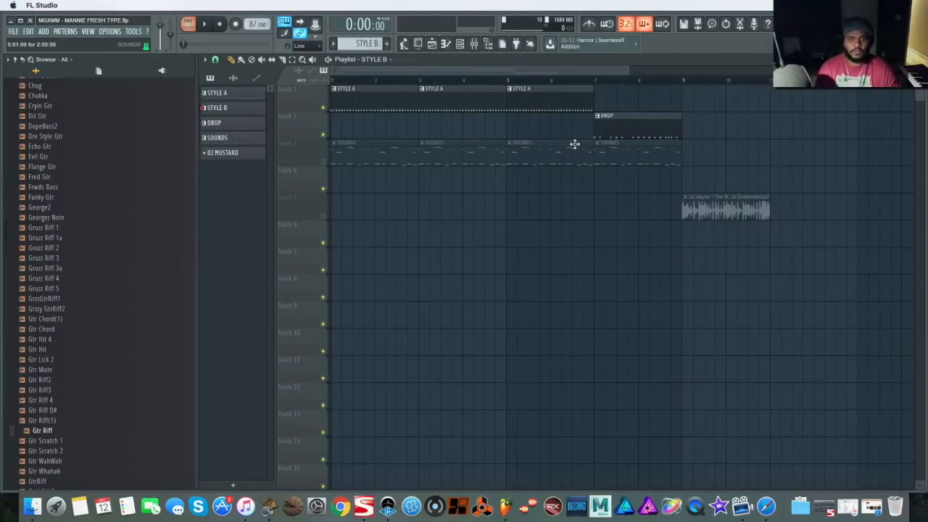
Step: Open the PIANO notes of the SOUNDS pattern in the piano roll and play the melody
{"action": "double_click", "coordinate": [394, 147]}
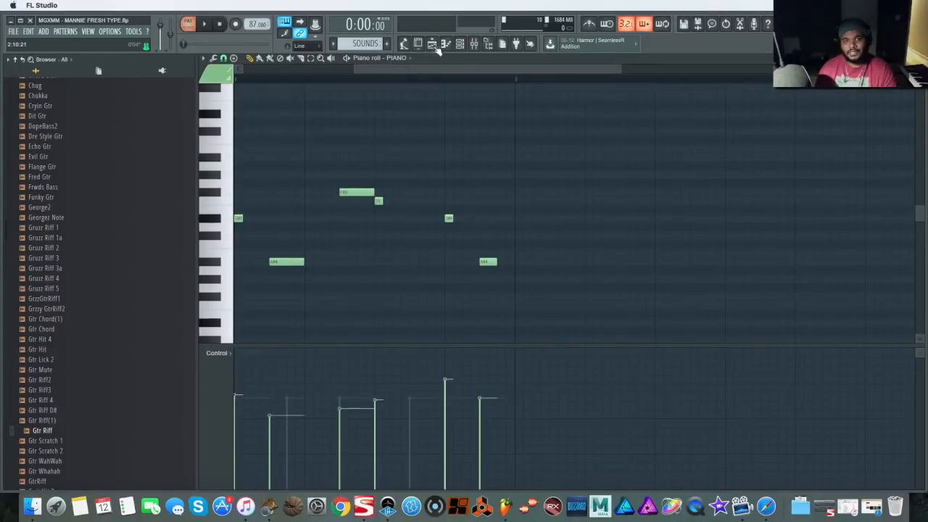
{"action": "key", "text": "ctrl+b"}
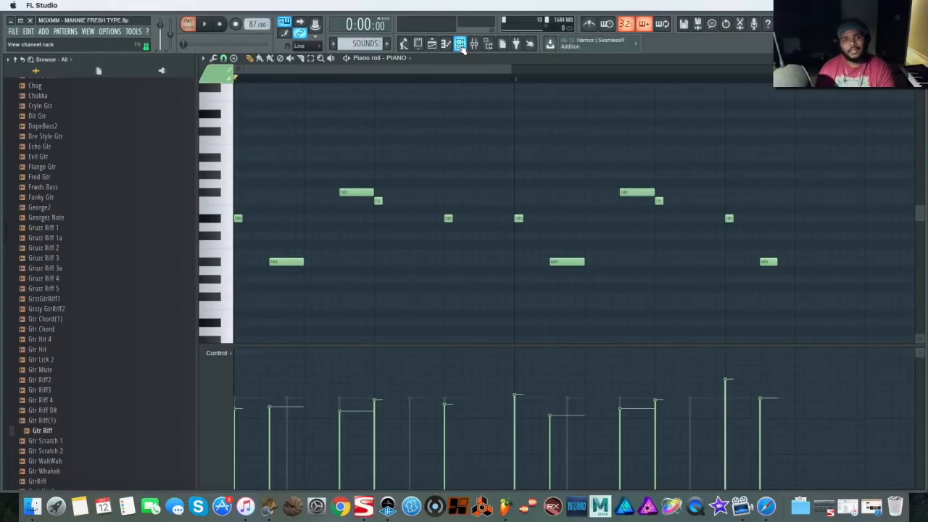
{"action": "left_click", "coordinate": [206, 26]}
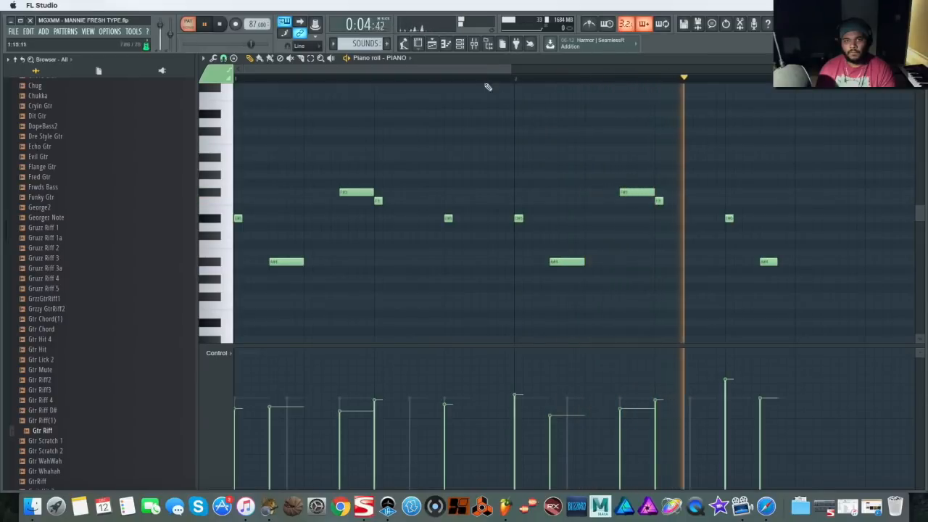
Step: Inspect the effect slots on the PIANO mixer track and close the mixer
{"action": "key", "text": "F9"}
{"action": "left_click_drag", "start_coordinate": [721, 182], "coordinate": [579, 97]}
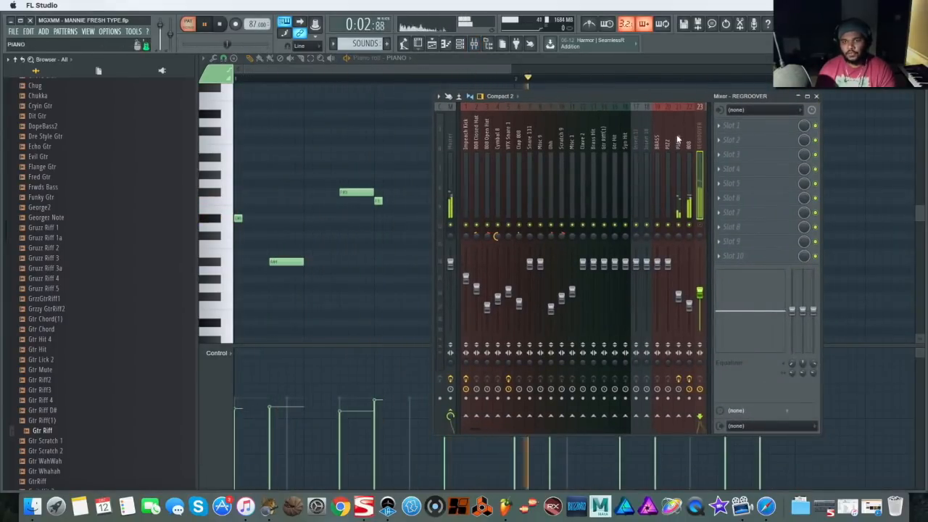
{"action": "left_click", "coordinate": [679, 181]}
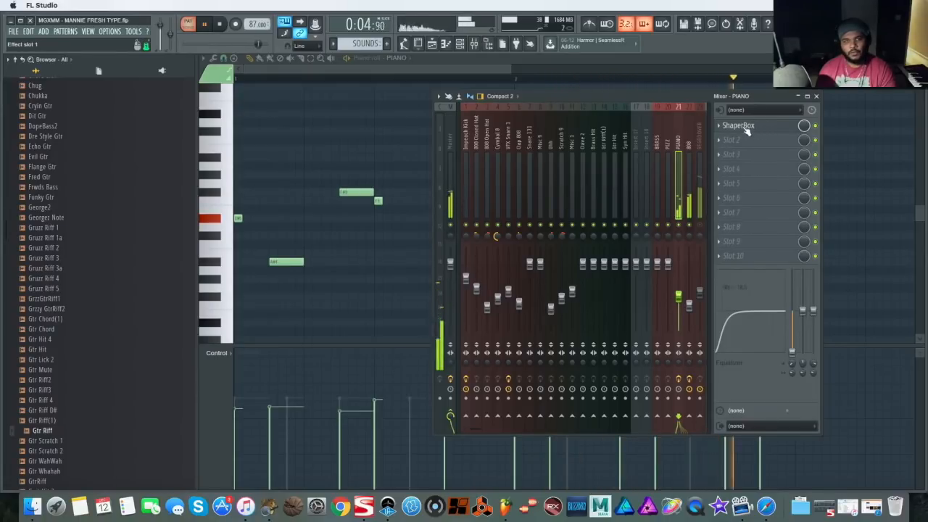
{"action": "left_click", "coordinate": [816, 95]}
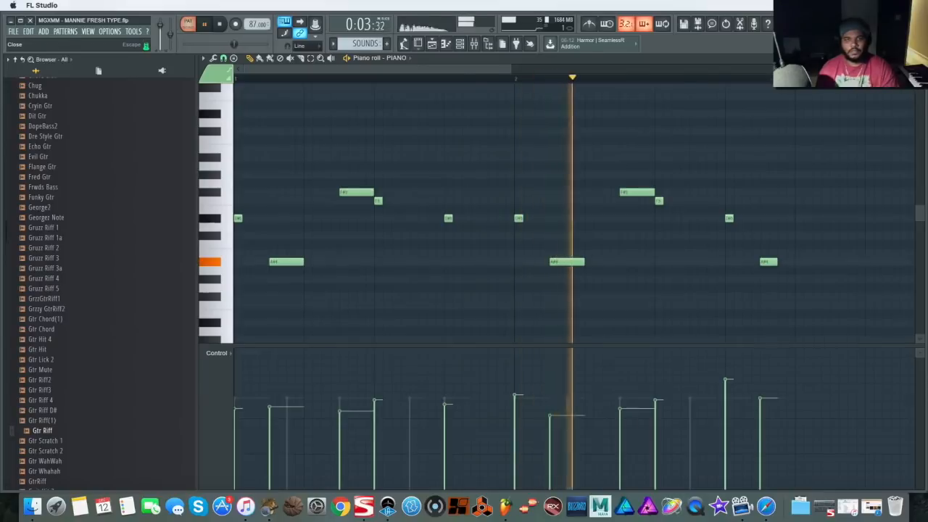
Step: Close the piano roll, play the arrangement in song mode and bring the playlist to the front
{"action": "left_click", "coordinate": [920, 58]}
{"action": "left_click", "coordinate": [191, 24]}
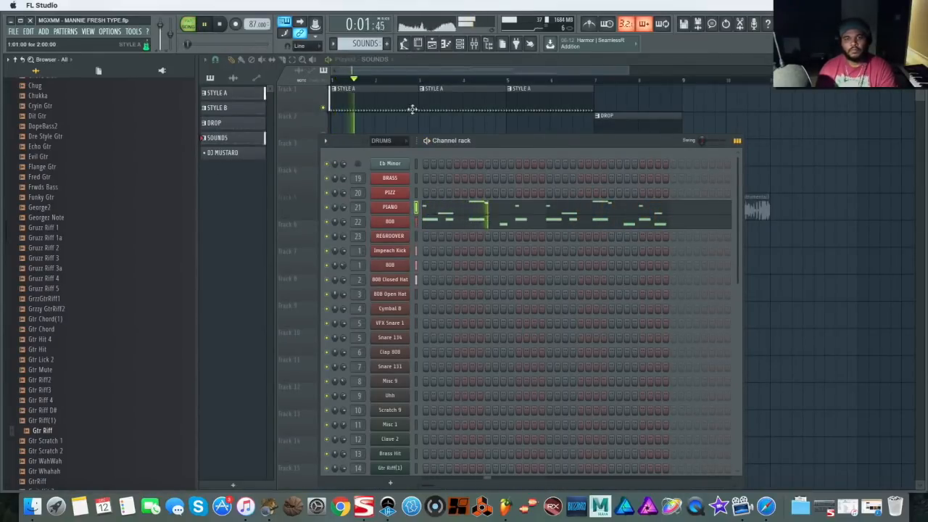
{"action": "left_click", "coordinate": [528, 71]}
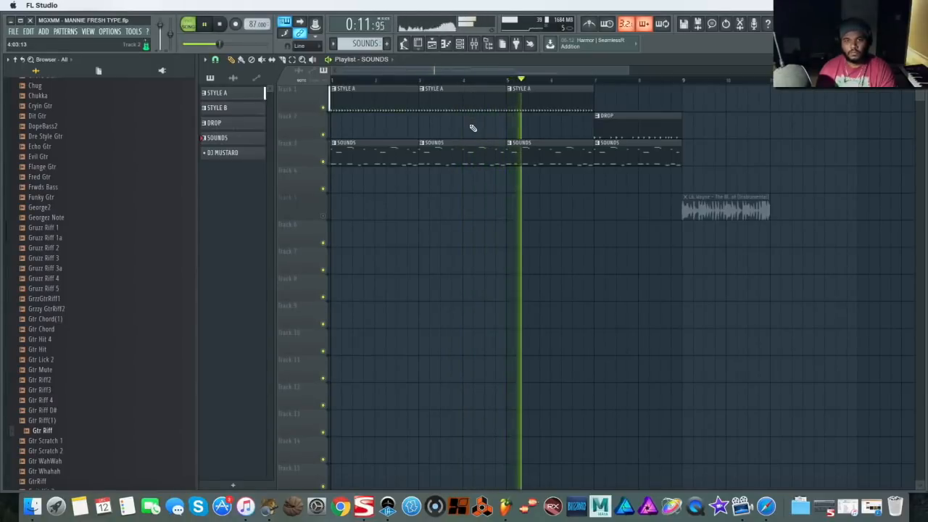
Step: Open the DROP pattern from its playlist clip and move the channel rack higher up over the playlist
{"action": "double_click", "coordinate": [648, 116]}
{"action": "key", "text": "Escape"}
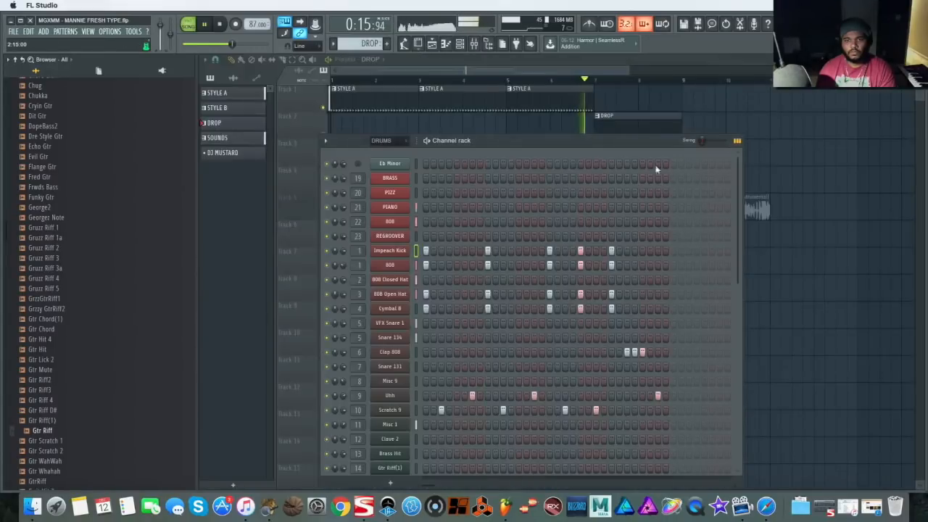
{"action": "left_click_drag", "start_coordinate": [640, 141], "coordinate": [643, 100]}
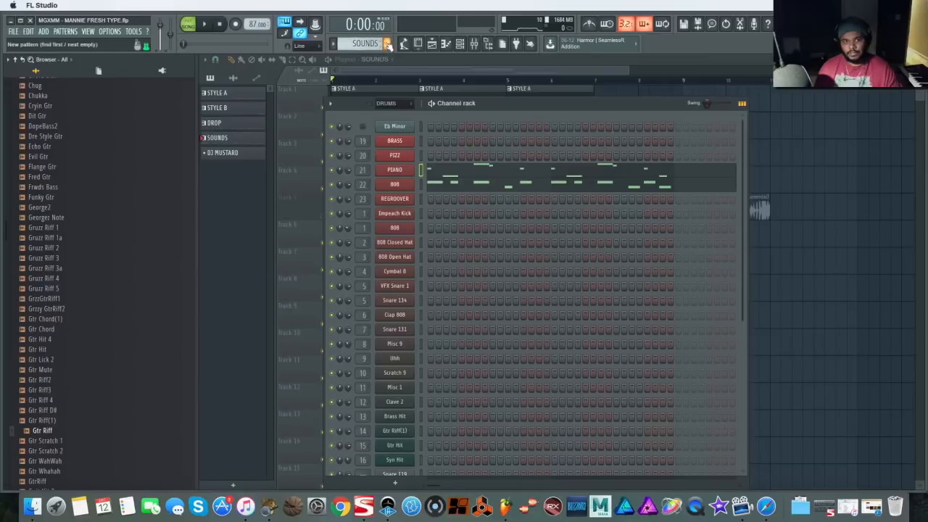
Step: Select the empty DJ MUSTARD pattern instead of adding a new one, and open the PIANO channel's piano roll
{"action": "left_click", "coordinate": [386, 43]}
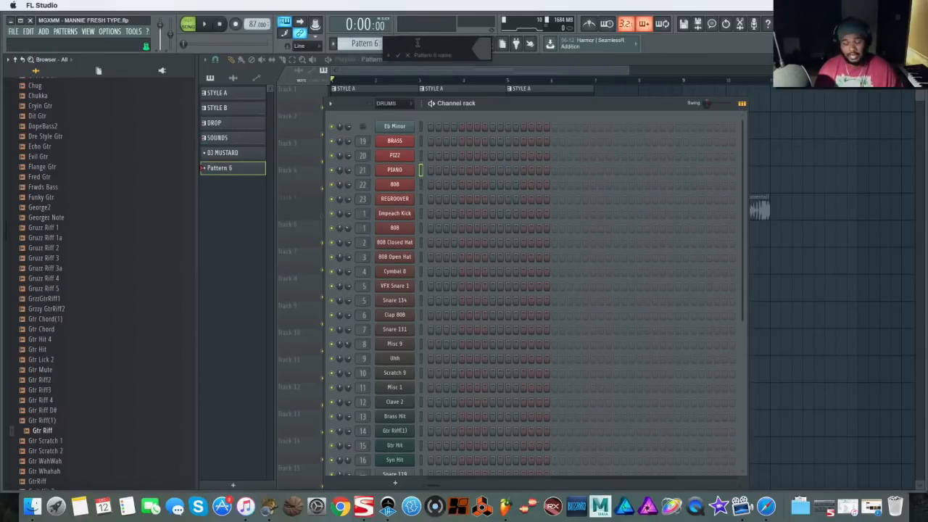
{"action": "type", "text": "D"}
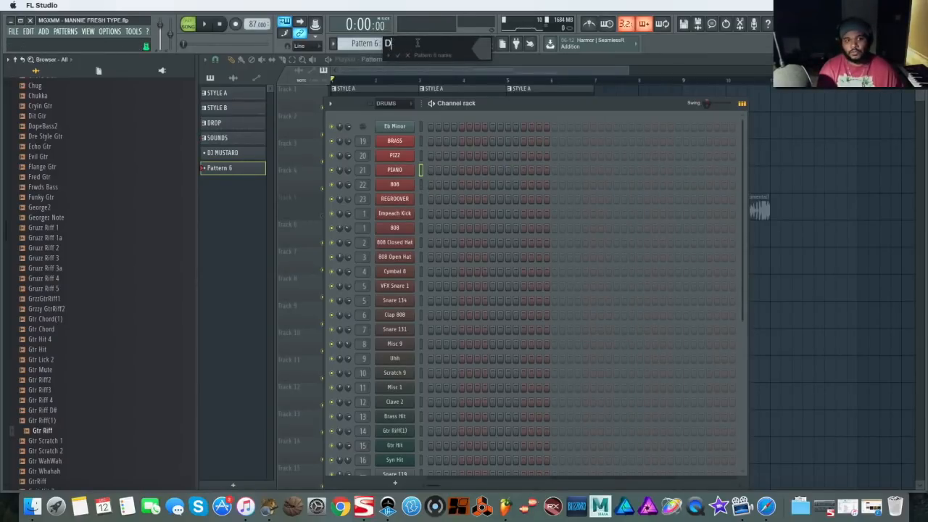
{"action": "right_click", "coordinate": [401, 171]}
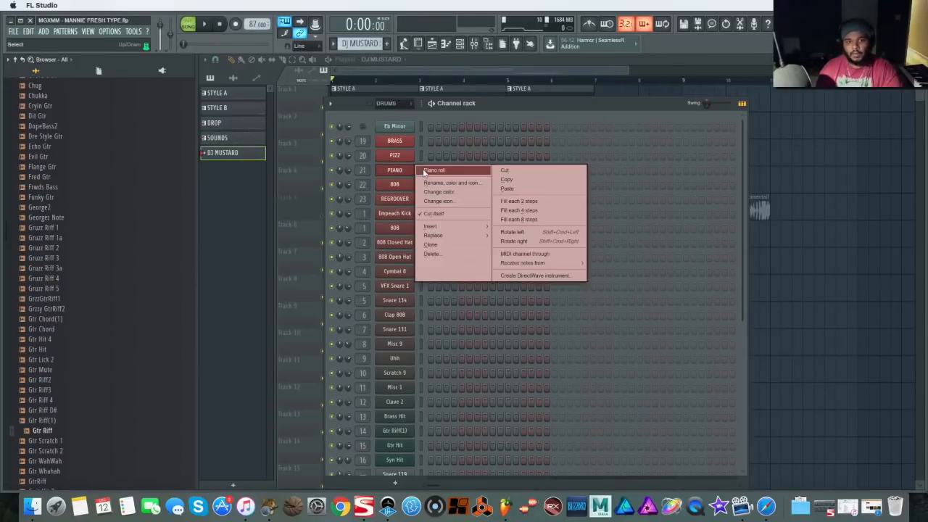
{"action": "left_click", "coordinate": [425, 171]}
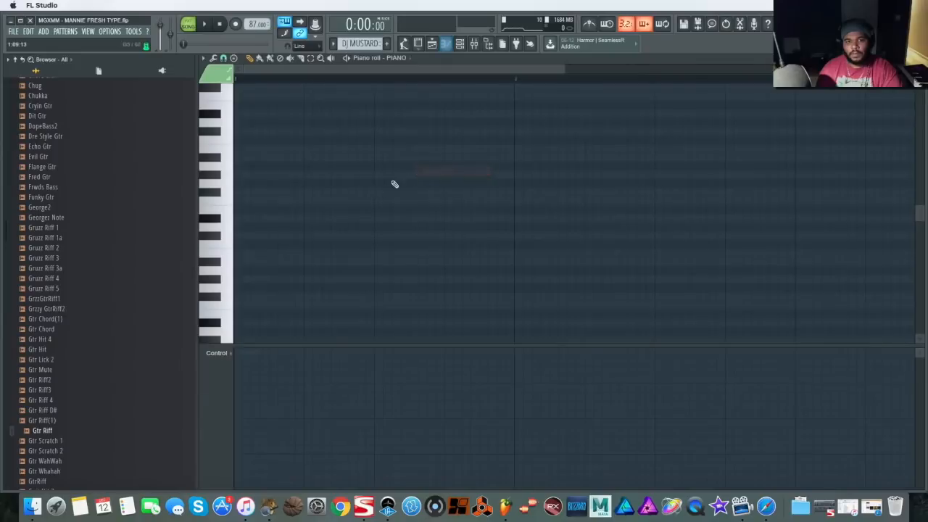
Step: Review the piano roll's scale highlighting options for root note and scale, and leave them as they are
{"action": "left_click", "coordinate": [204, 58]}
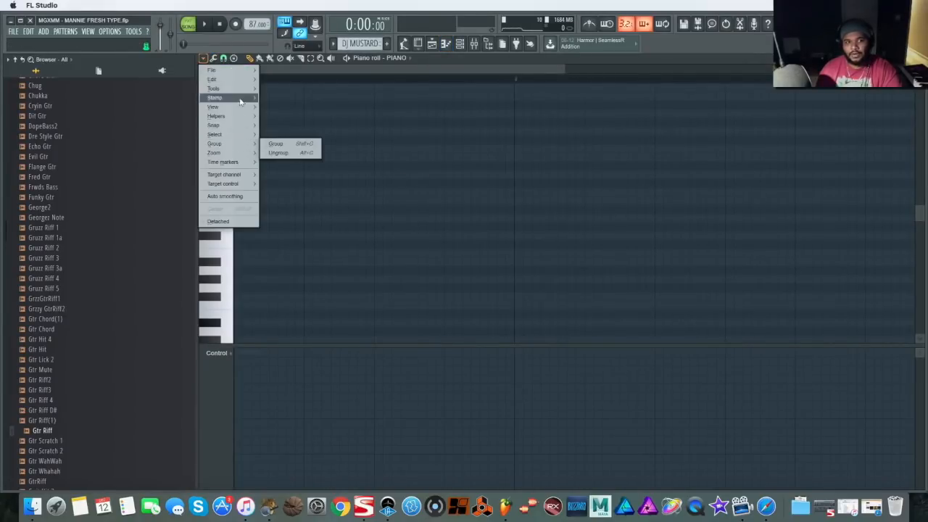
{"action": "mouse_move", "coordinate": [237, 118]}
{"action": "mouse_move", "coordinate": [322, 130]}
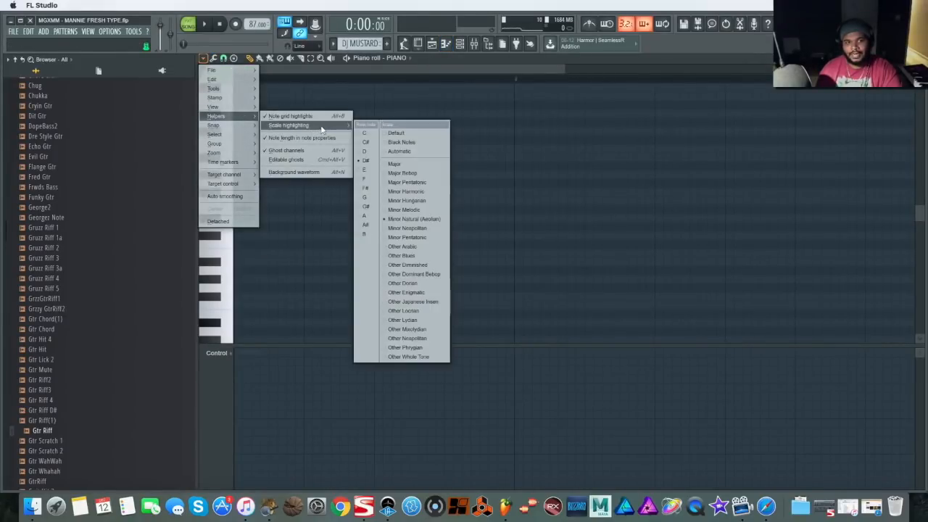
{"action": "left_click", "coordinate": [507, 198]}
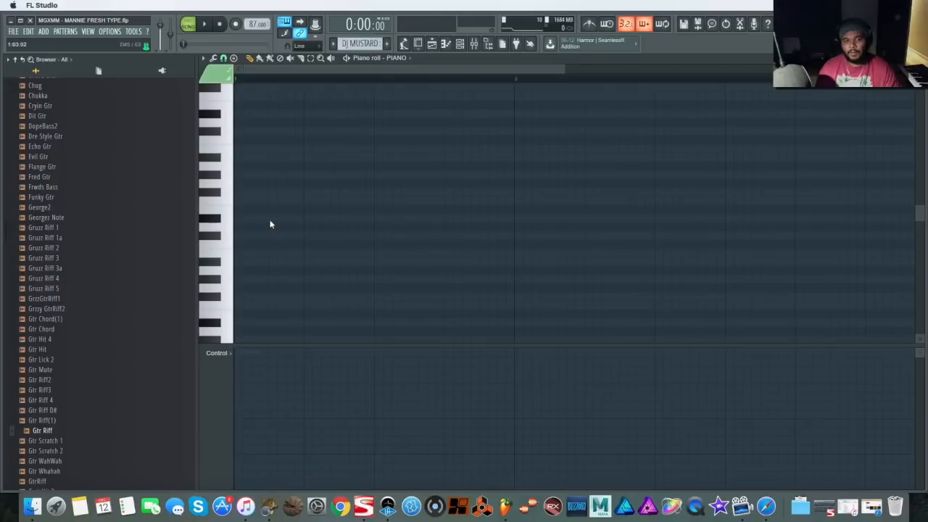
Step: Place a short D#5 piano note and align it with the start of bar 1
{"action": "left_click", "coordinate": [246, 218]}
{"action": "left_click_drag", "start_coordinate": [246, 219], "coordinate": [235, 218]}
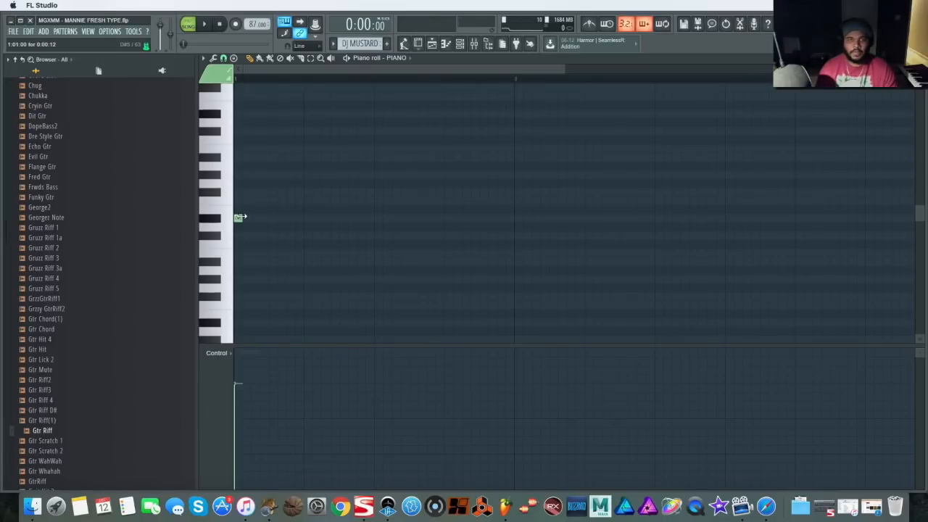
{"action": "left_click", "coordinate": [291, 192]}
{"action": "left_click", "coordinate": [290, 201]}
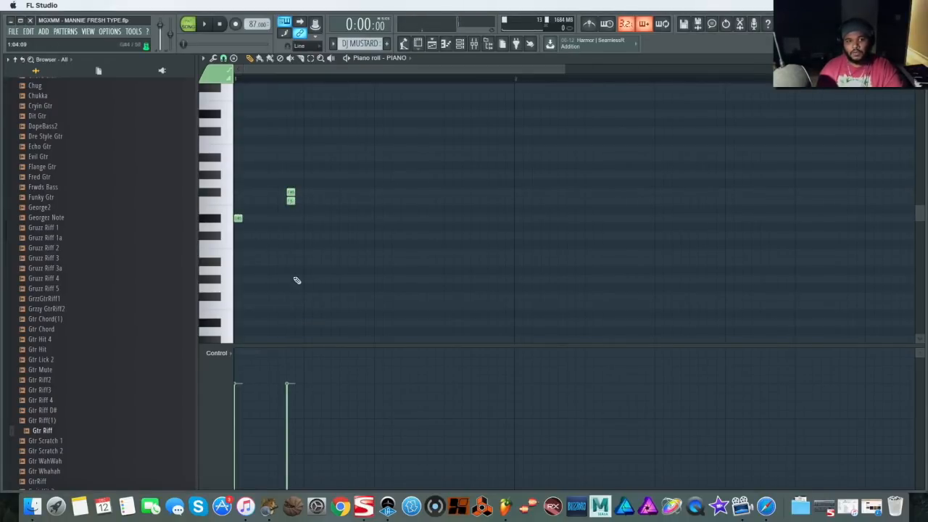
{"action": "left_click", "coordinate": [291, 253]}
{"action": "left_click", "coordinate": [291, 261]}
{"action": "left_click", "coordinate": [265, 253]}
{"action": "left_click", "coordinate": [281, 201]}
{"action": "right_click", "coordinate": [291, 192]}
{"action": "right_click", "coordinate": [291, 201]}
{"action": "right_click", "coordinate": [291, 253]}
{"action": "right_click", "coordinate": [291, 261]}
{"action": "right_click", "coordinate": [283, 201]}
{"action": "right_click", "coordinate": [266, 253]}
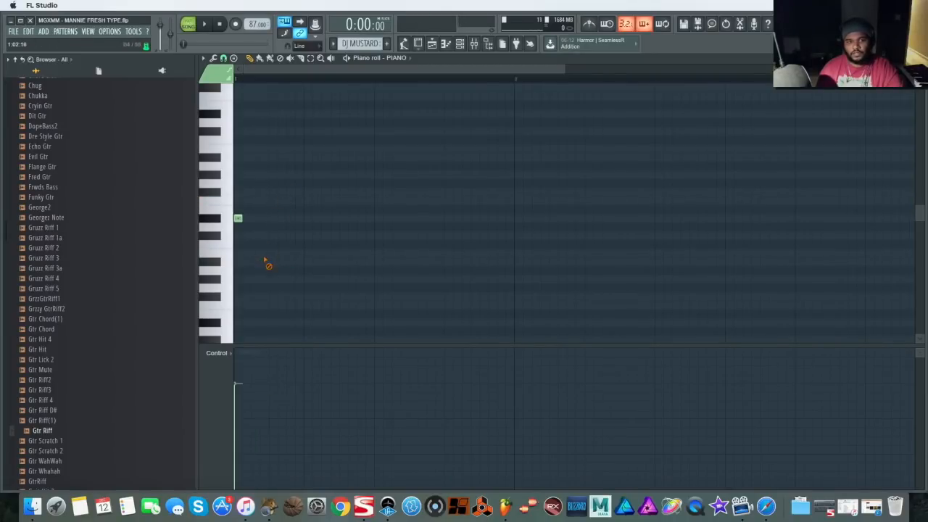
Step: Add short F#5, A#4 and F5 piano notes at steps 3, 4 and 7.5 of bar 1, and play the phrase
{"action": "left_click", "coordinate": [269, 192]}
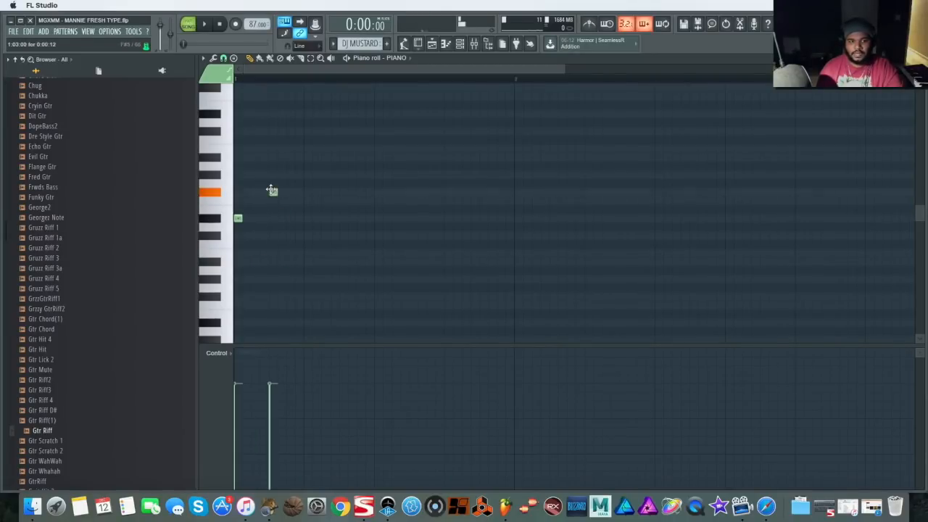
{"action": "left_click", "coordinate": [291, 262]}
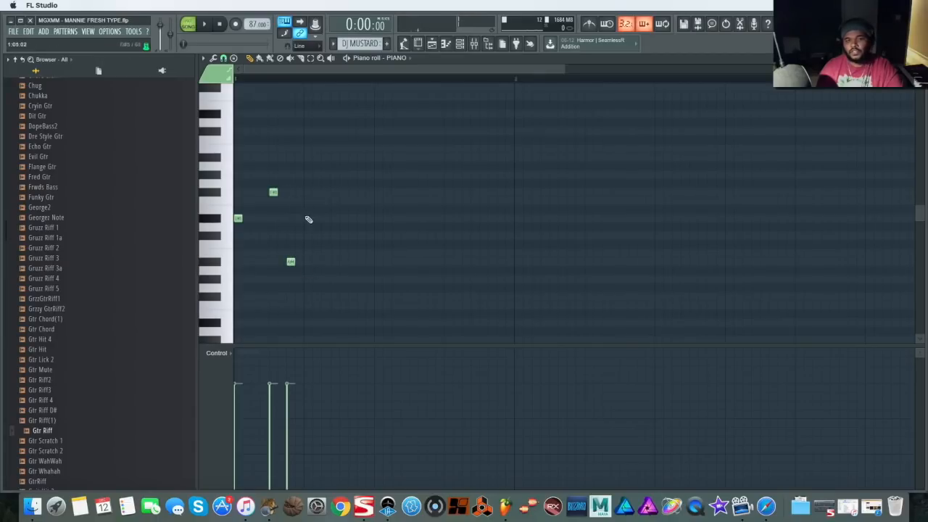
{"action": "key", "text": "space"}
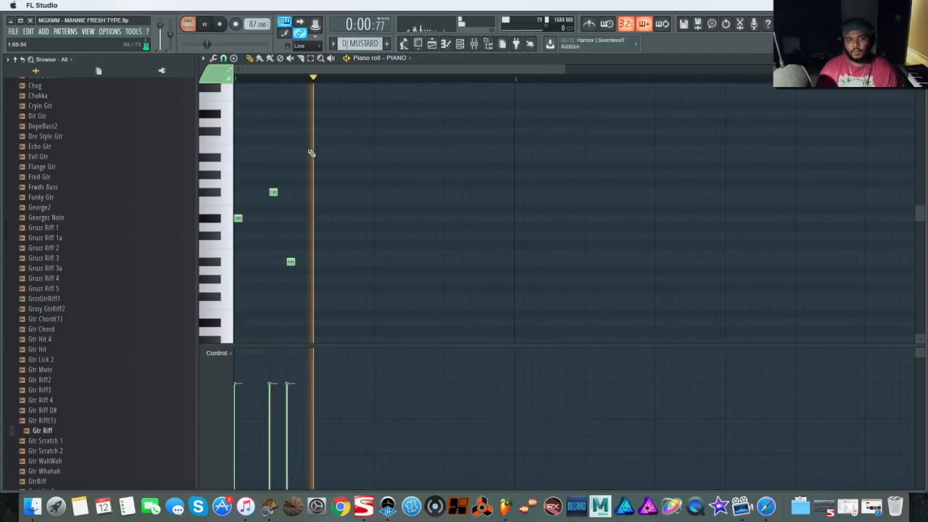
{"action": "left_click", "coordinate": [352, 200]}
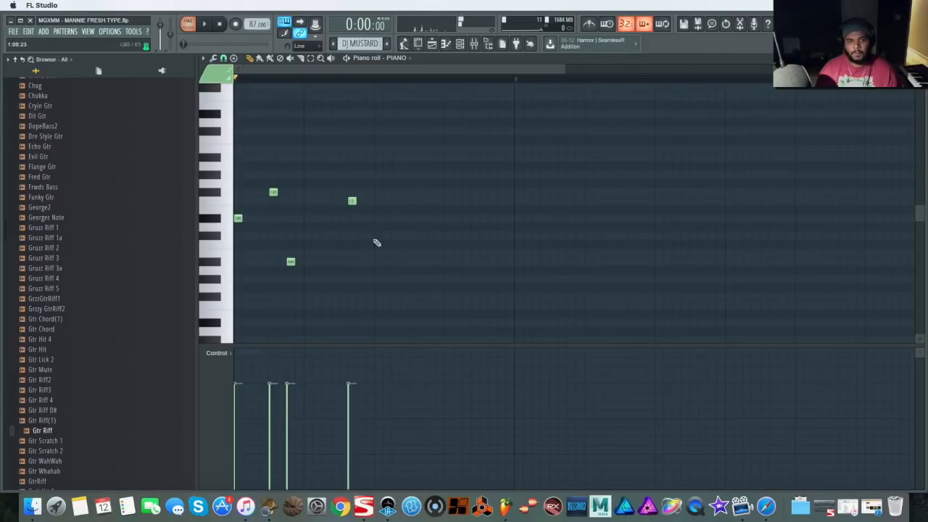
{"action": "key", "text": "space"}
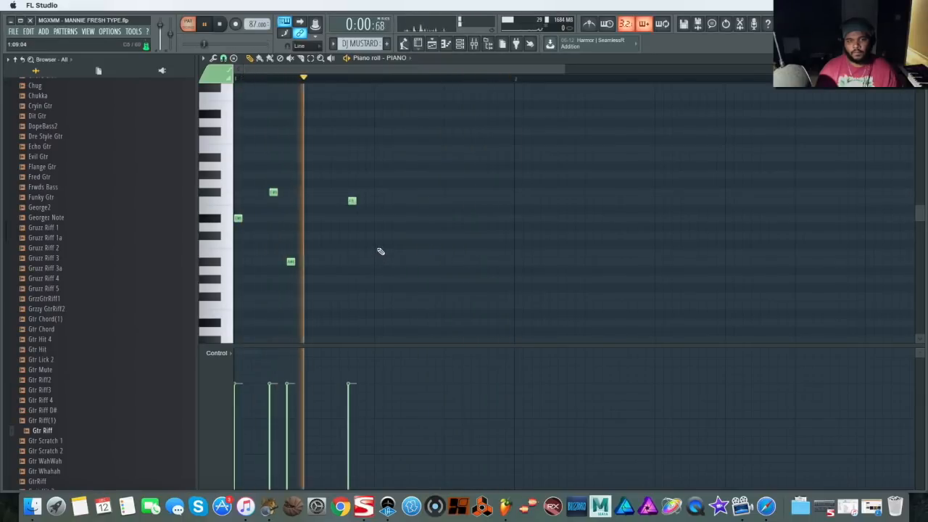
{"action": "key", "text": "space"}
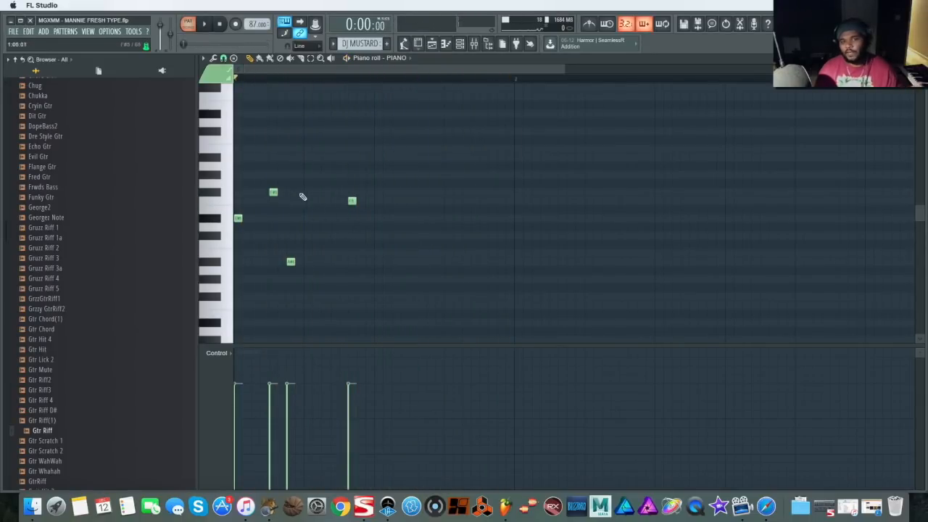
Step: Shift the second note down to F5, the third up to B4 and the fourth up to F#5, and play the phrase
{"action": "left_click_drag", "start_coordinate": [274, 191], "coordinate": [274, 201]}
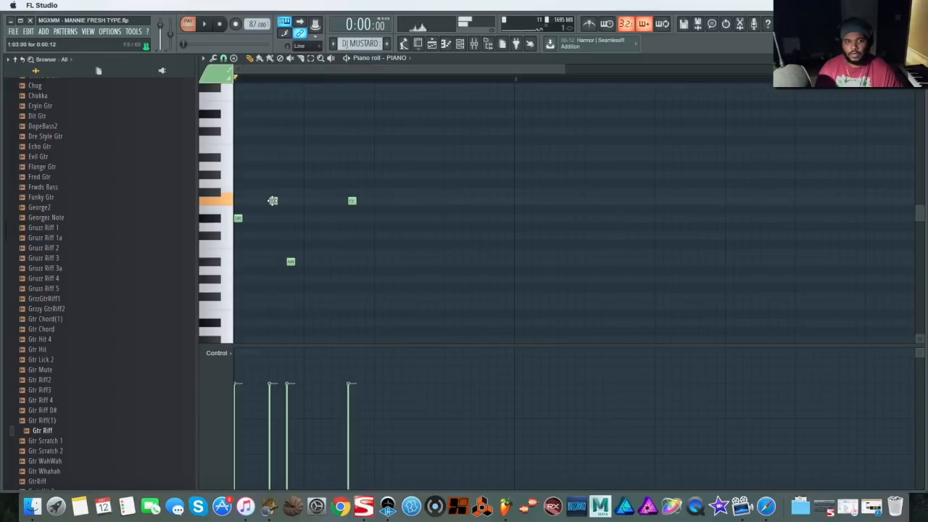
{"action": "left_click_drag", "start_coordinate": [290, 261], "coordinate": [290, 252]}
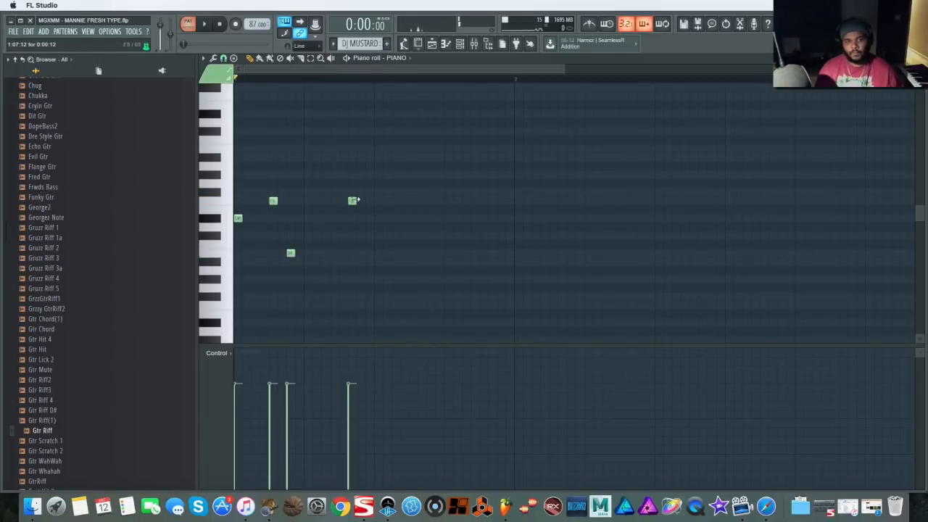
{"action": "left_click_drag", "start_coordinate": [350, 200], "coordinate": [350, 191]}
{"action": "key", "text": "space"}
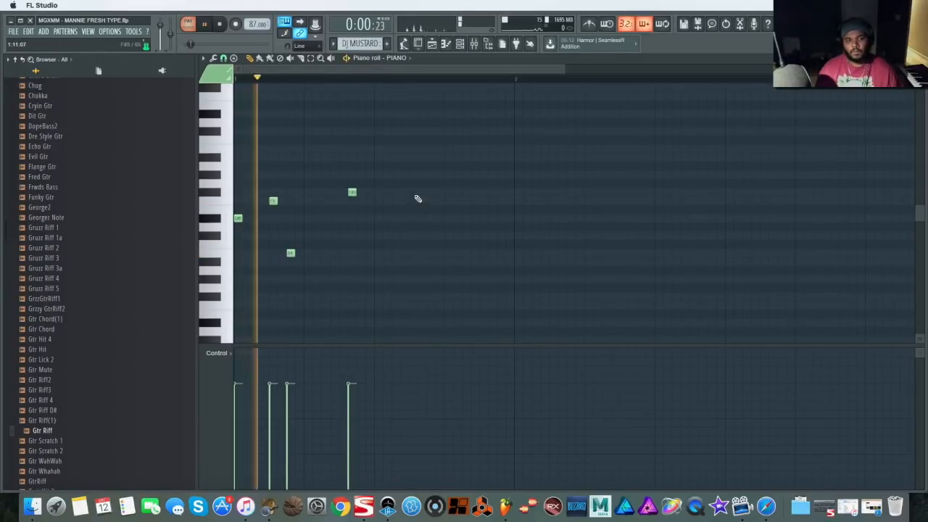
Step: Add a short A#4 note after the F#5, move it to step 9 of bar 1, and stop playback
{"action": "left_click", "coordinate": [361, 261]}
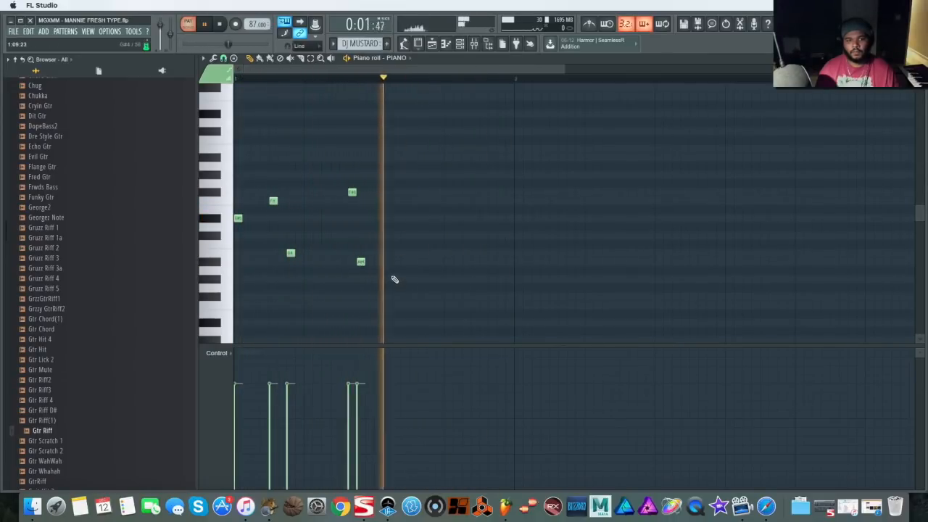
{"action": "left_click_drag", "start_coordinate": [360, 261], "coordinate": [375, 261]}
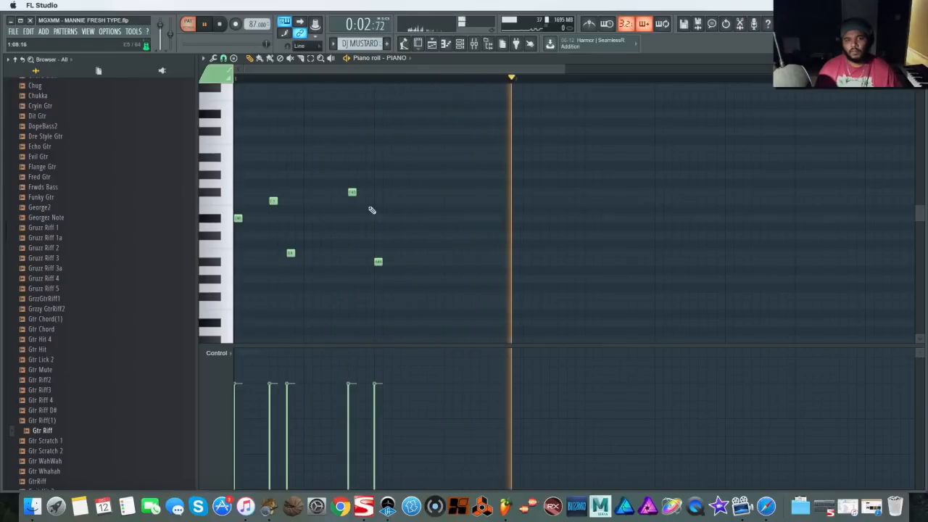
{"action": "key", "text": "space"}
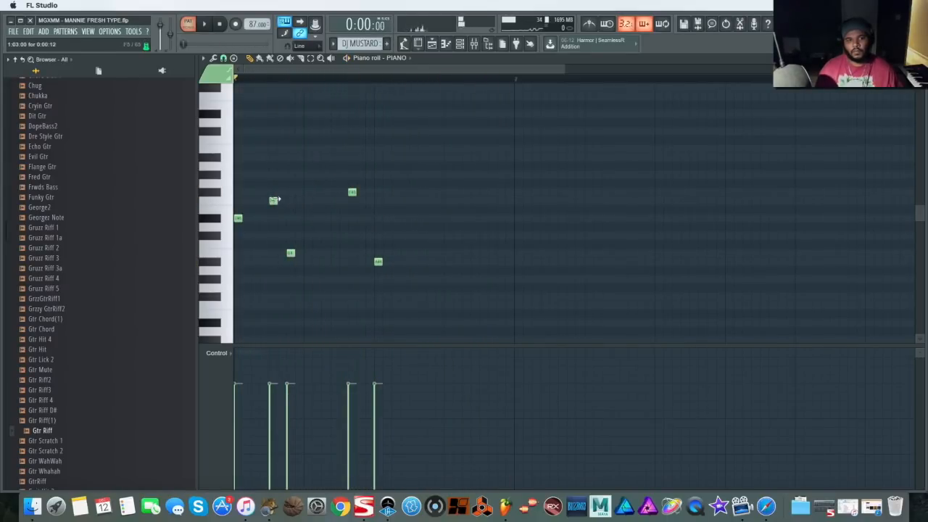
Step: Rework the melody after the opening D#5 as B4, F#5, F5, A#4, D#5, F#5, A#4, B4, F5 across bar 1, and play it
{"action": "right_click", "coordinate": [291, 253]}
{"action": "right_click", "coordinate": [273, 201]}
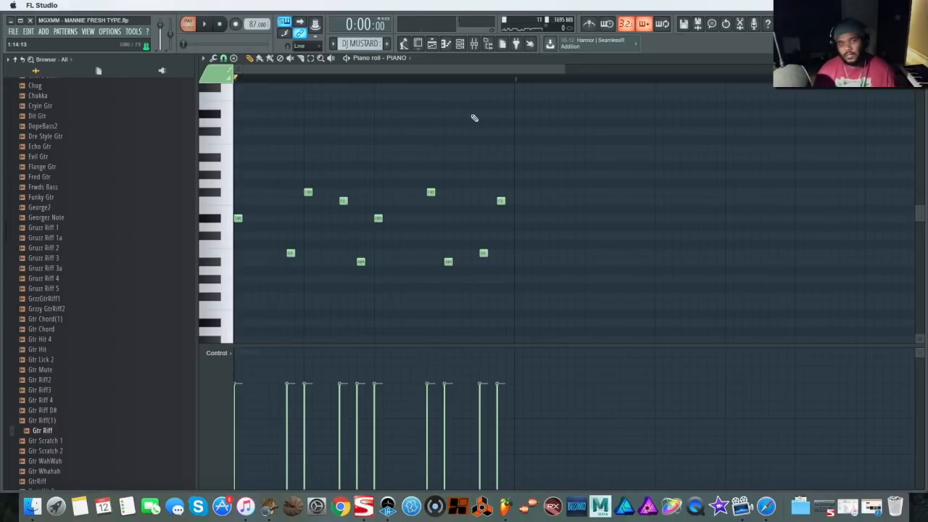
{"action": "key", "text": "space"}
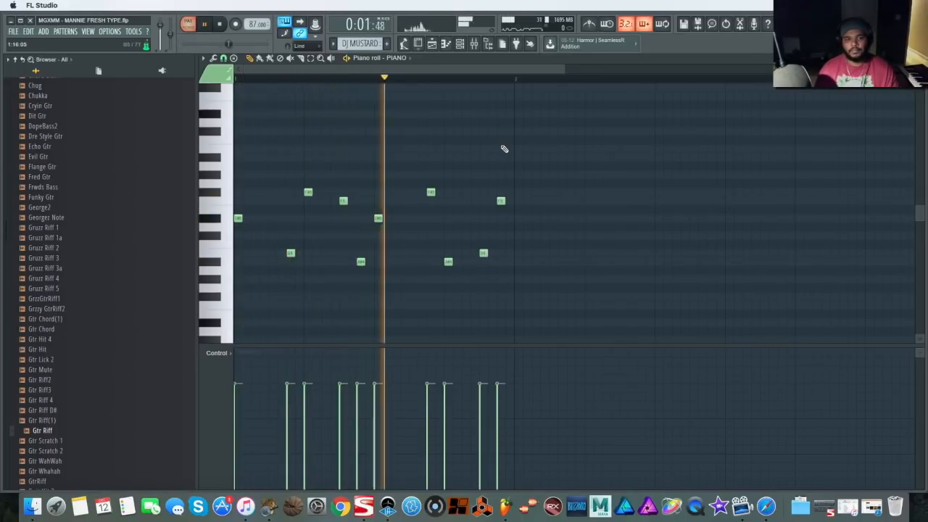
Step: Delete the melody's last two notes, B4 and F5, and close the piano roll after listening
{"action": "right_click", "coordinate": [501, 201]}
{"action": "right_click", "coordinate": [483, 253]}
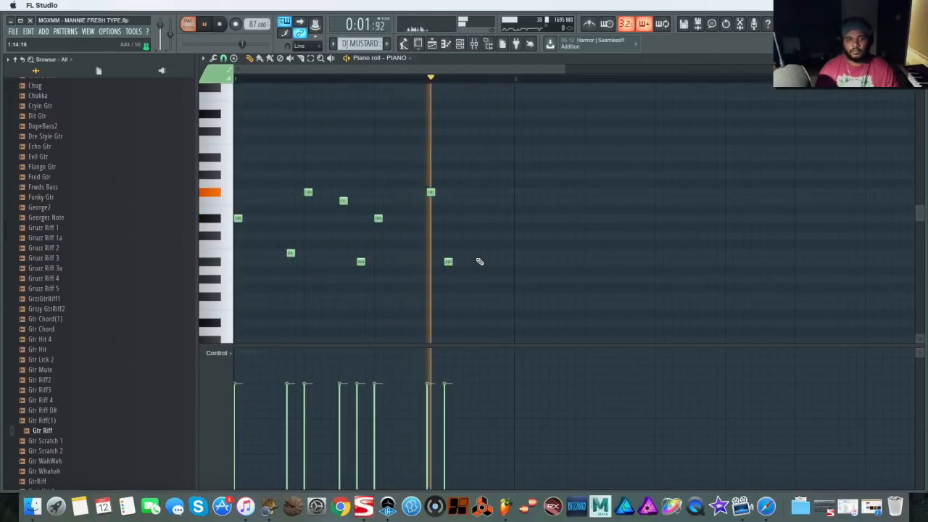
{"action": "key", "text": "space"}
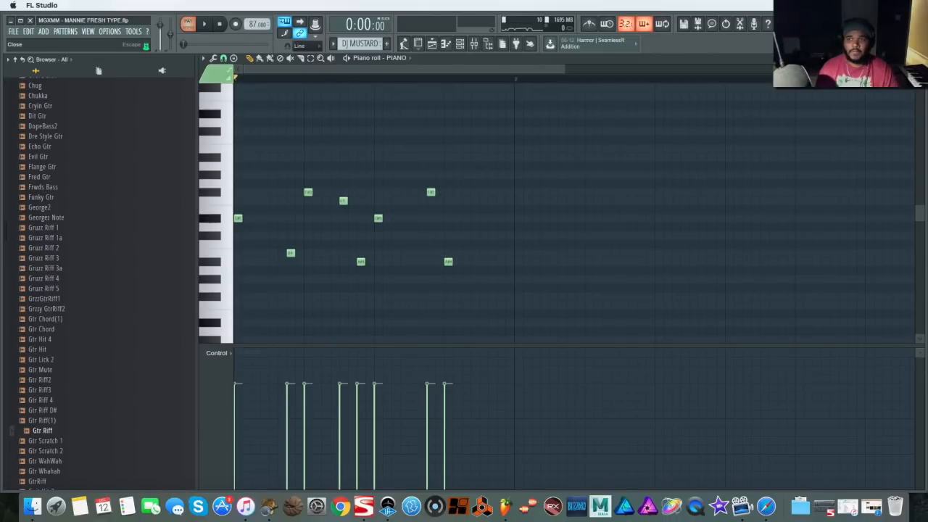
{"action": "left_click", "coordinate": [916, 57]}
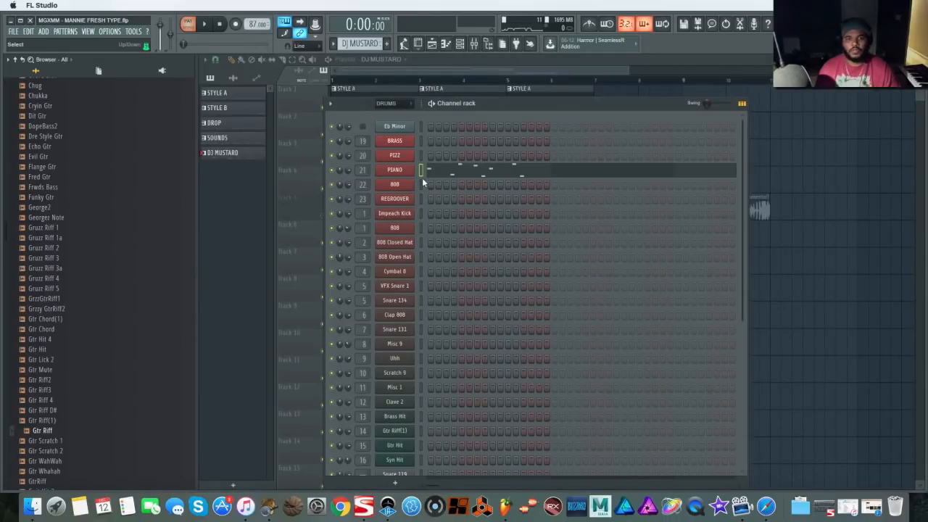